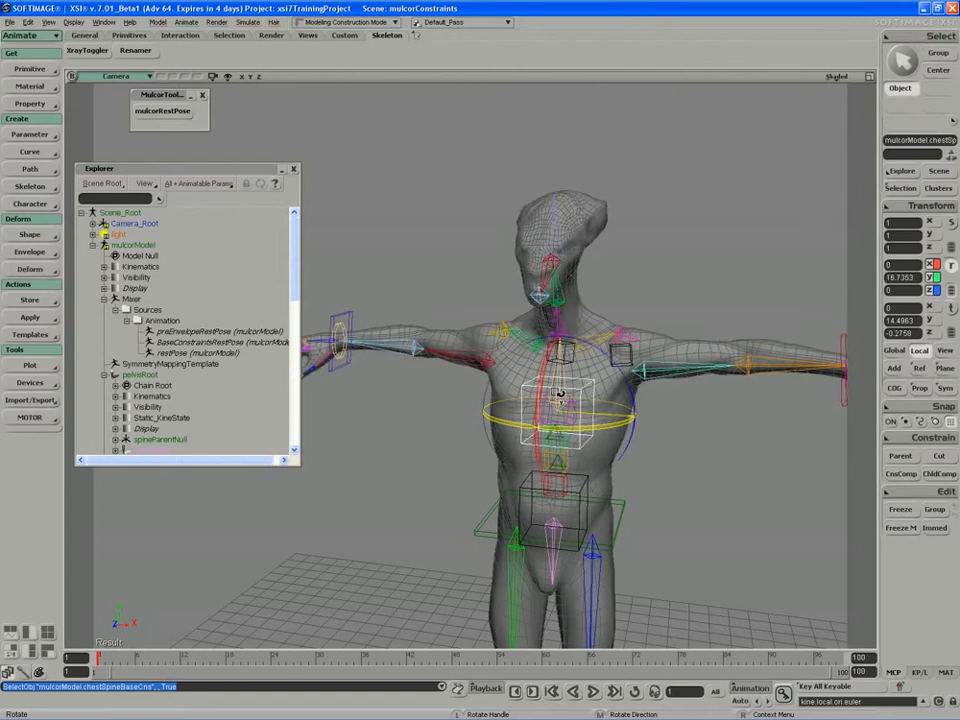
Undo the last rotation of the chest control cube
key(ctrl+z)
Test-rotate the head bone and undo that rotation
key(space)
click(555, 248)
key(s)
right_drag(555, 248, 533, 261)
key(c)
drag(464, 293, 454, 293)
key(ctrl+z)
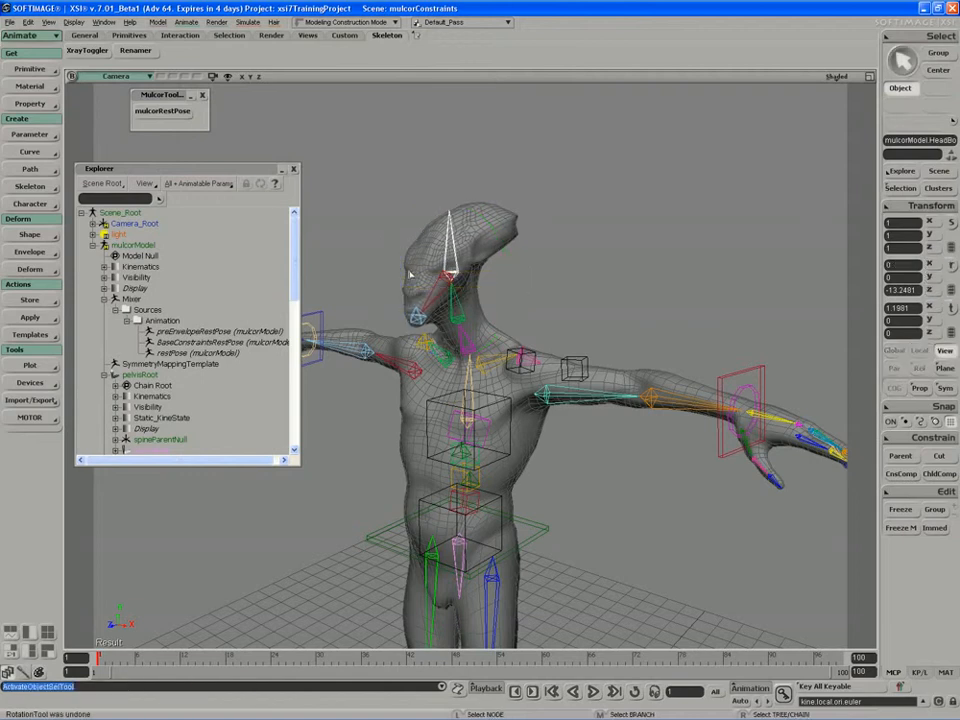
Create an implicit cube, raise it to head height at about Y 18.75, and reduce its length to about 1.04
click(44, 70)
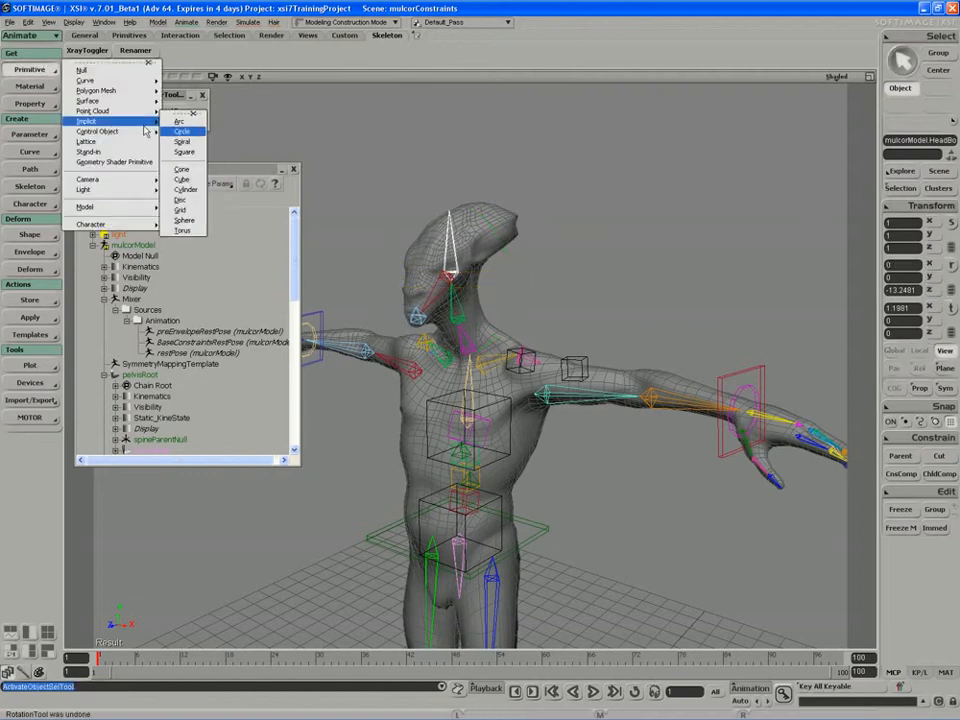
click(185, 176)
drag(351, 105, 342, 105)
key(v)
scroll(465, 600, down, 5)
key(v)
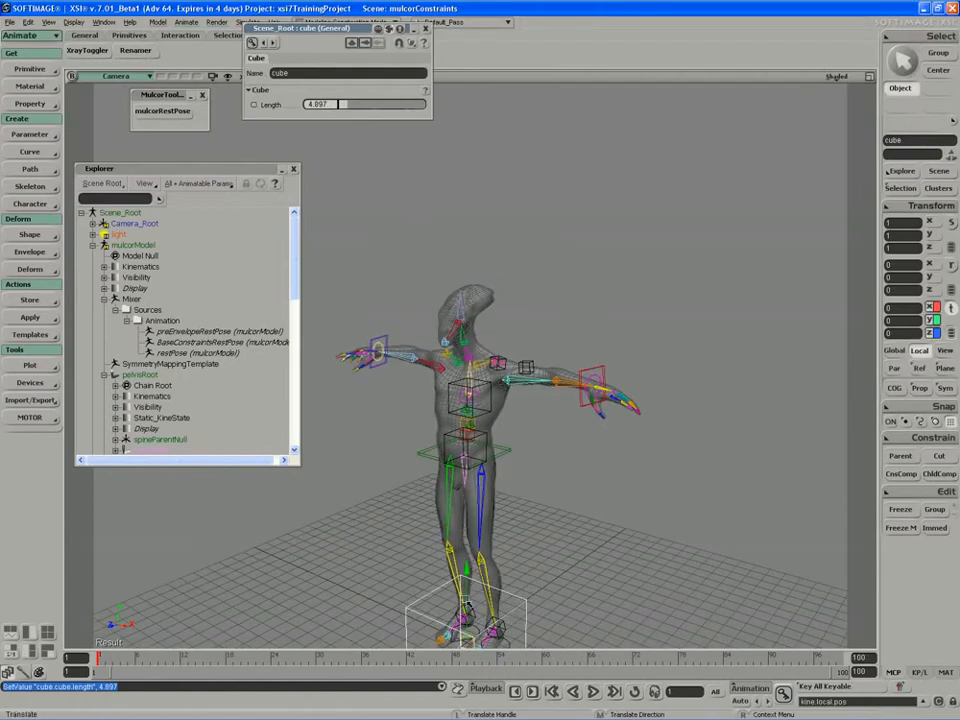
drag(465, 576, 459, 269)
drag(340, 105, 341, 107)
scroll(399, 274, up, 5)
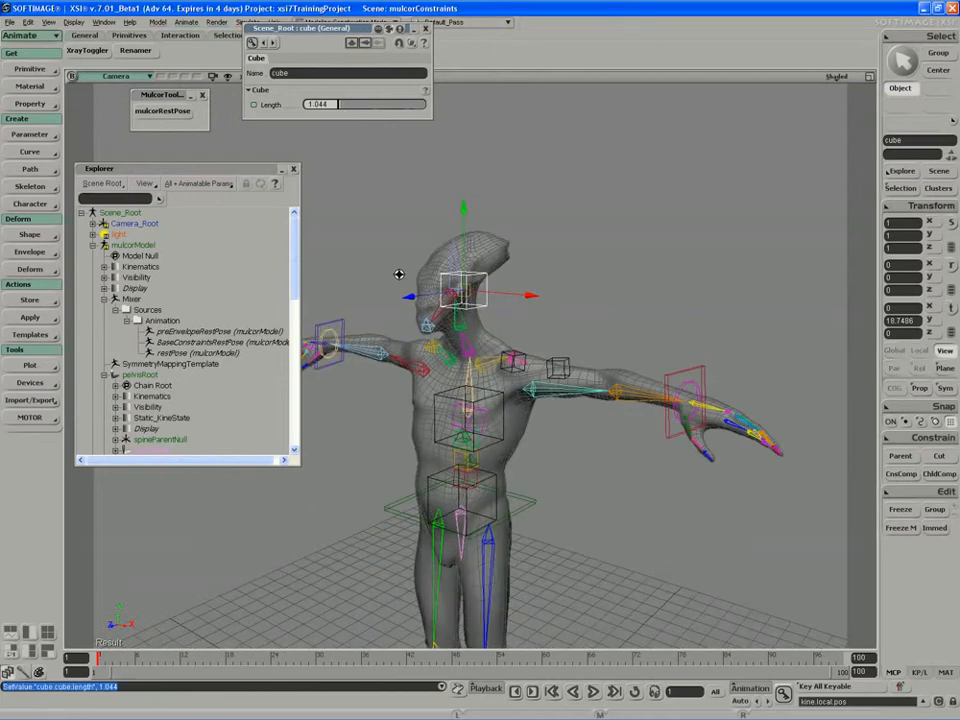
Rename the new cube headDirectionBaseCns and close its properties
click(315, 73)
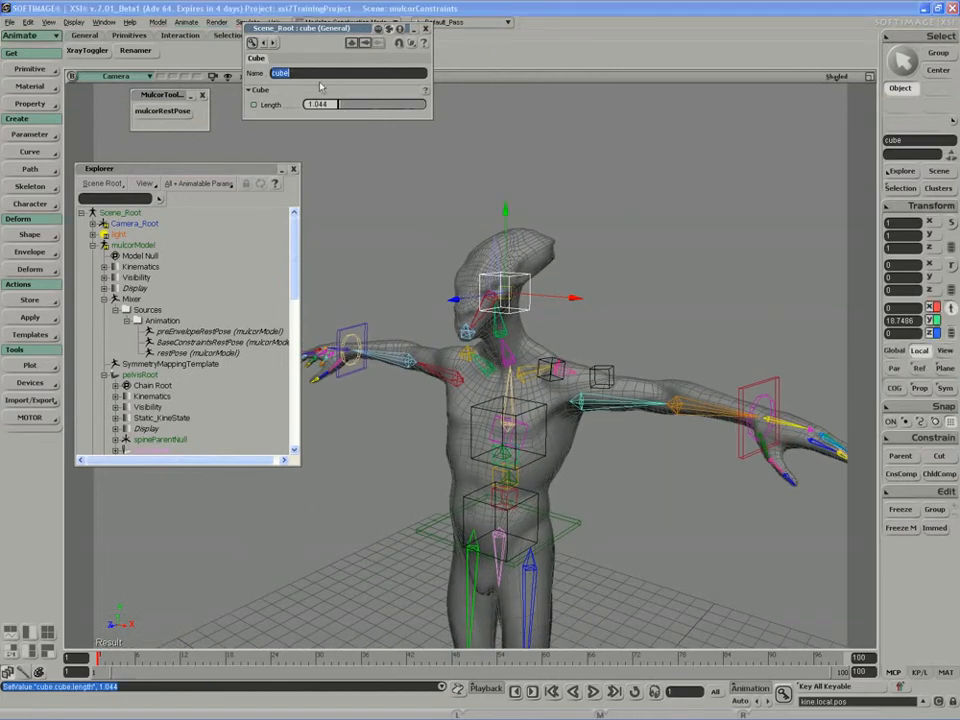
text(headDirectionBaseCns)
key(Return)
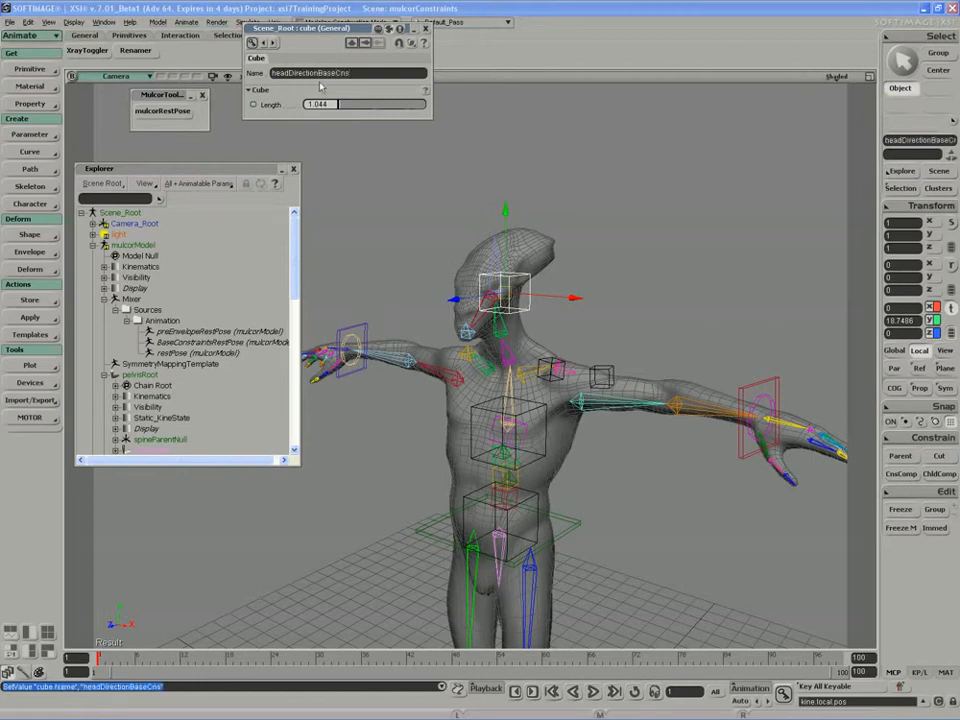
click(425, 29)
Move the headDirectionBaseCns cube behind the base of the head bone, to about X 0.285, Y 18.63, Z -0.19
key(s)
middle_drag(474, 205, 411, 270)
key(space)
key(s)
drag(509, 222, 495, 275)
middle_drag(495, 275, 481, 315)
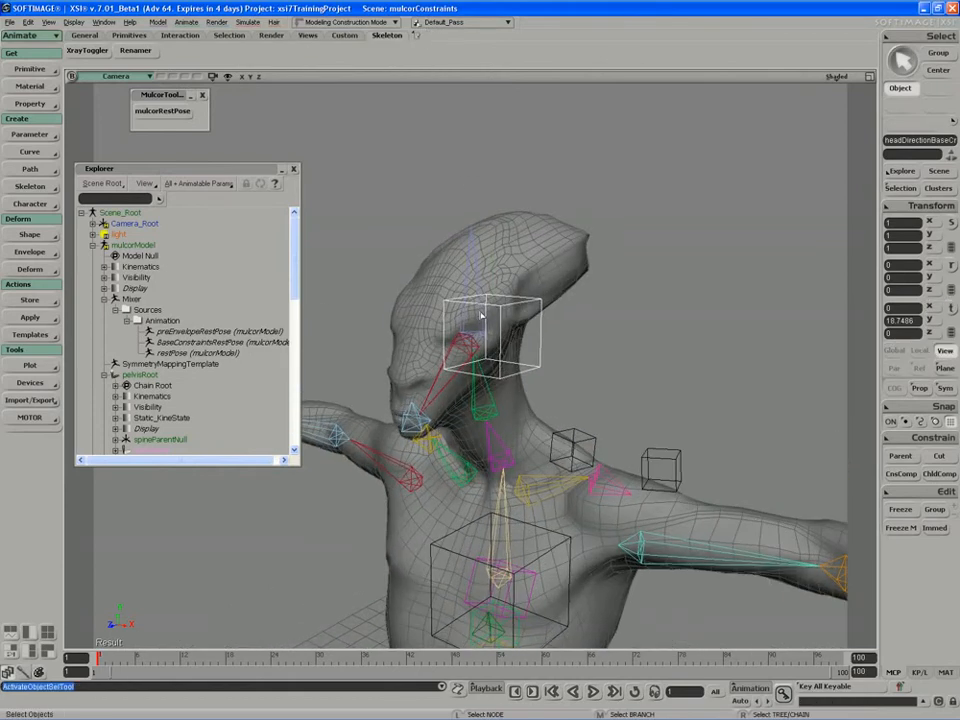
click(461, 276)
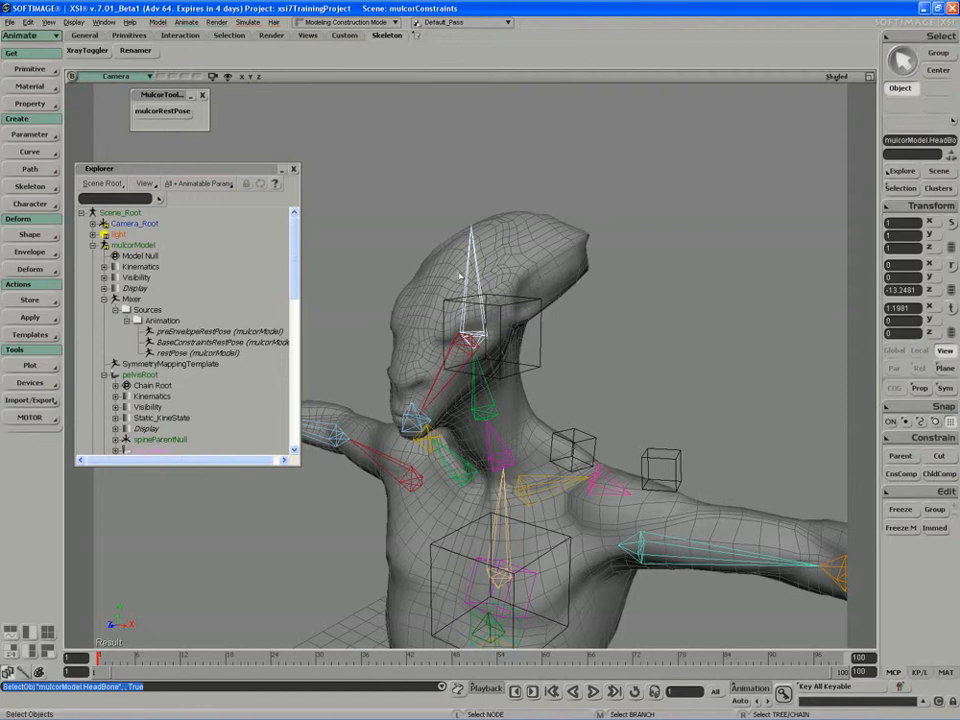
click(488, 318)
key(v)
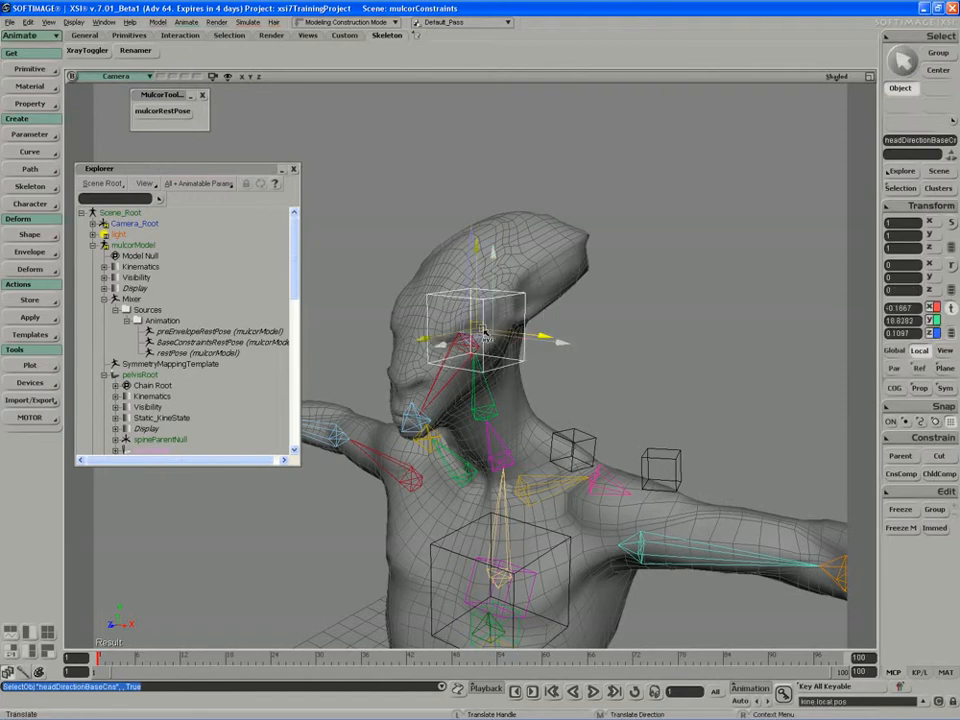
drag(484, 335, 524, 348)
key(space)
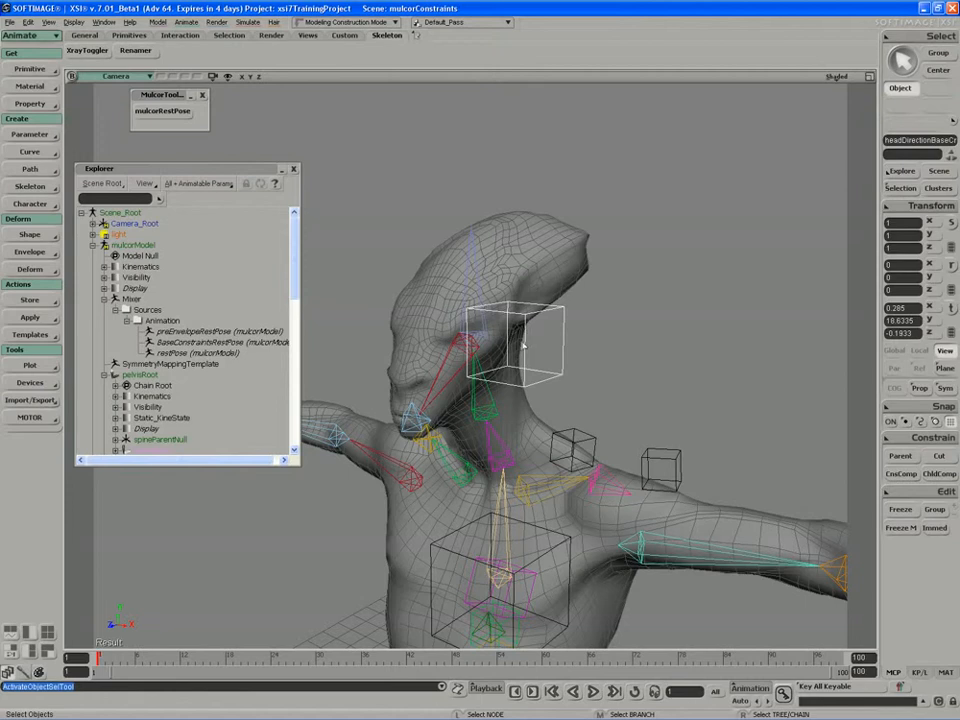
Create a null and match its translation to the headDirectionBaseCns cube
key(s)
right_drag(491, 342, 487, 343)
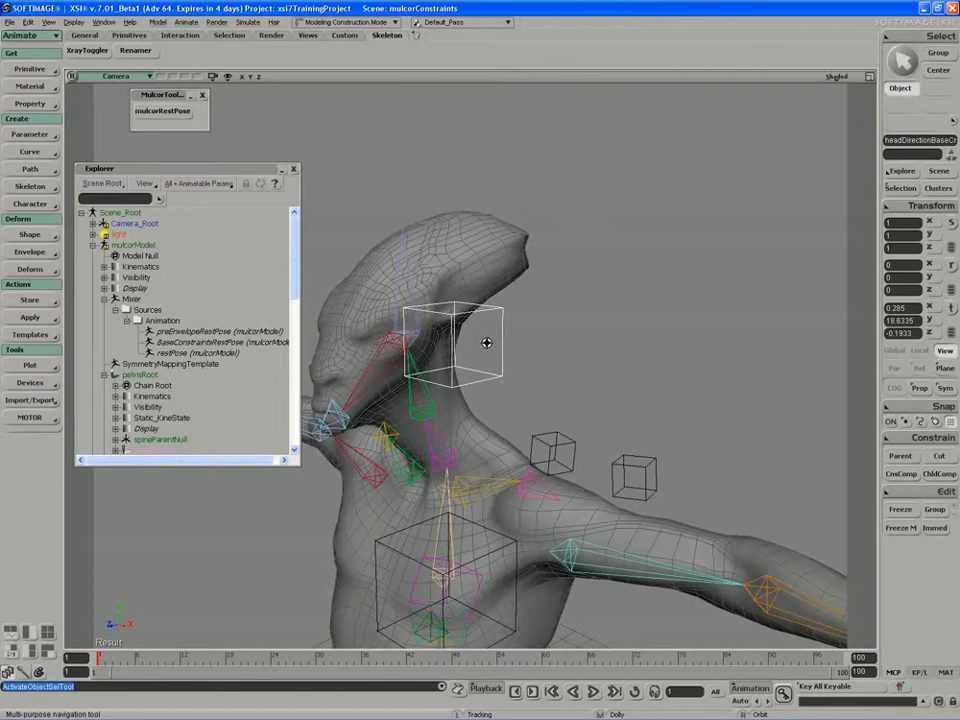
middle_drag(487, 343, 464, 349)
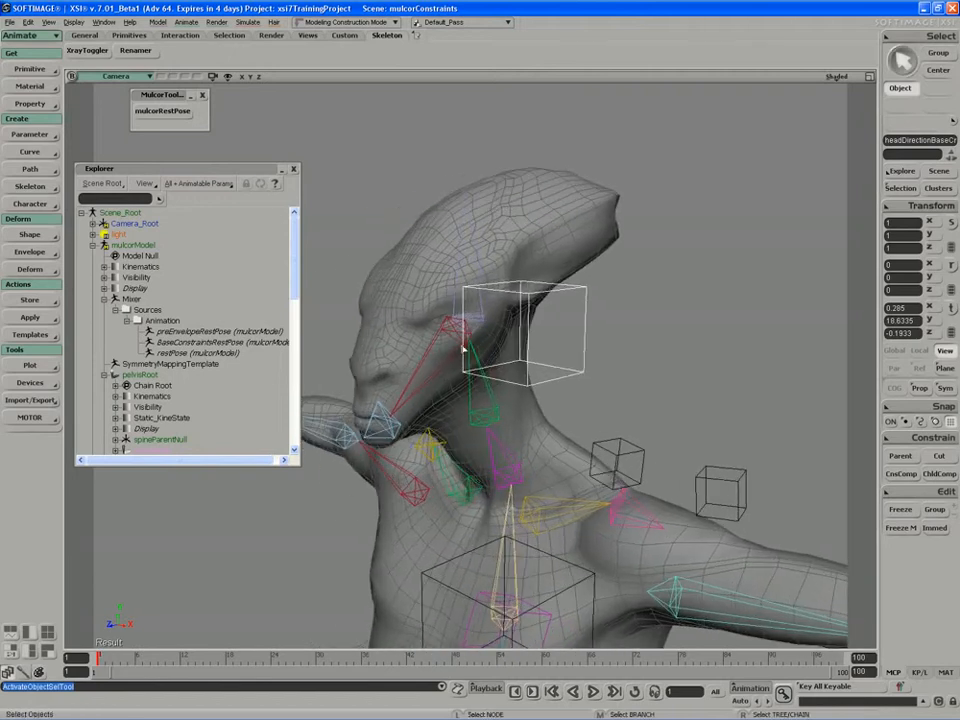
click(368, 224)
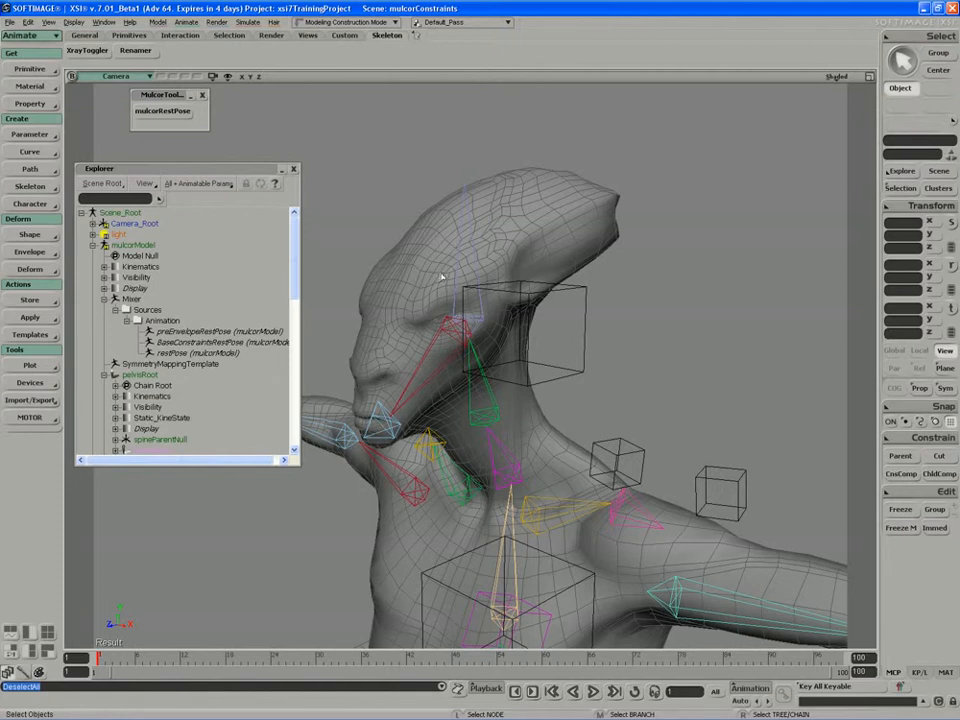
right_drag(508, 279, 513, 269)
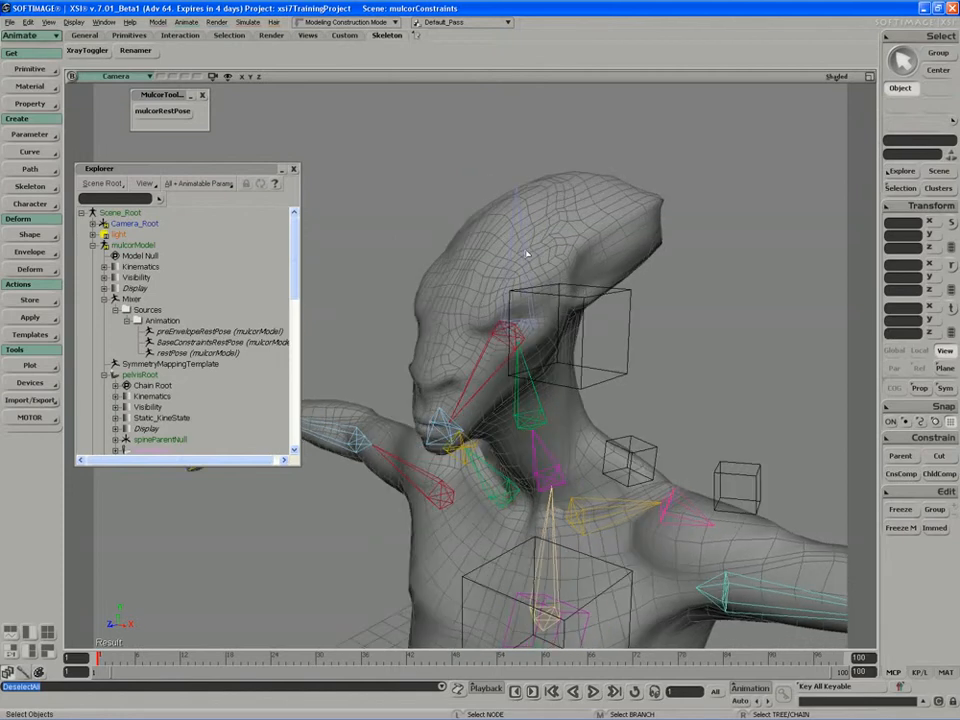
click(505, 261)
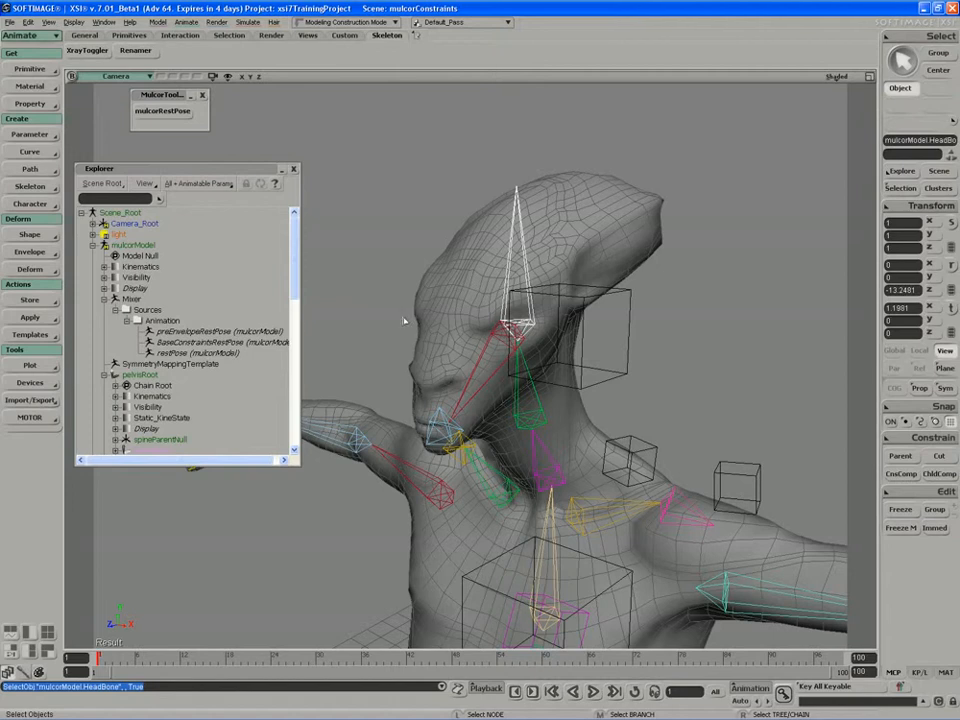
click(29, 68)
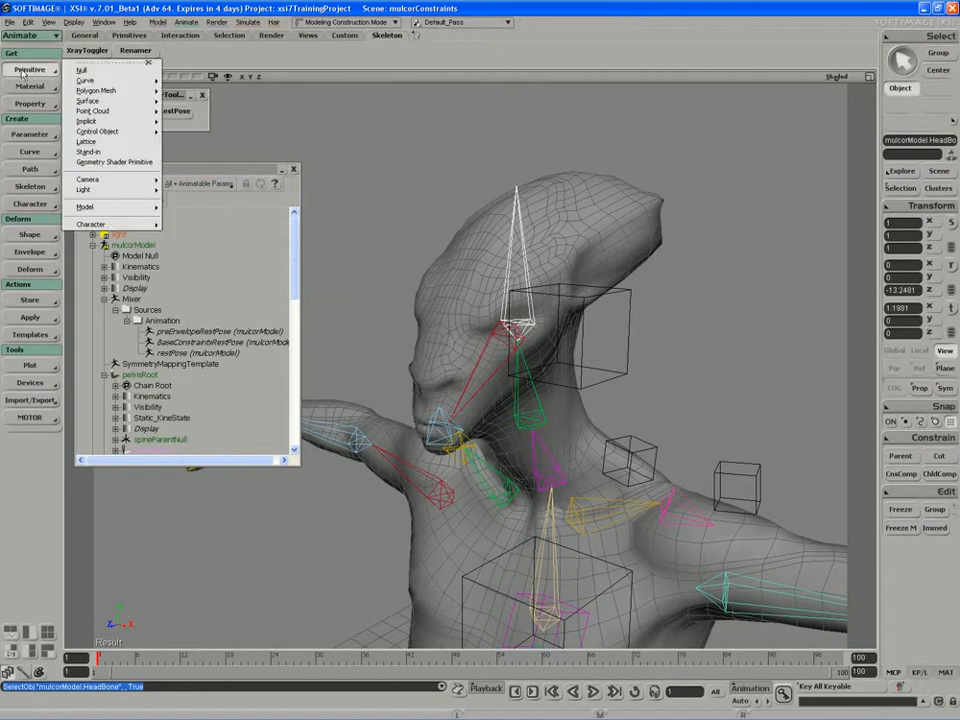
click(79, 73)
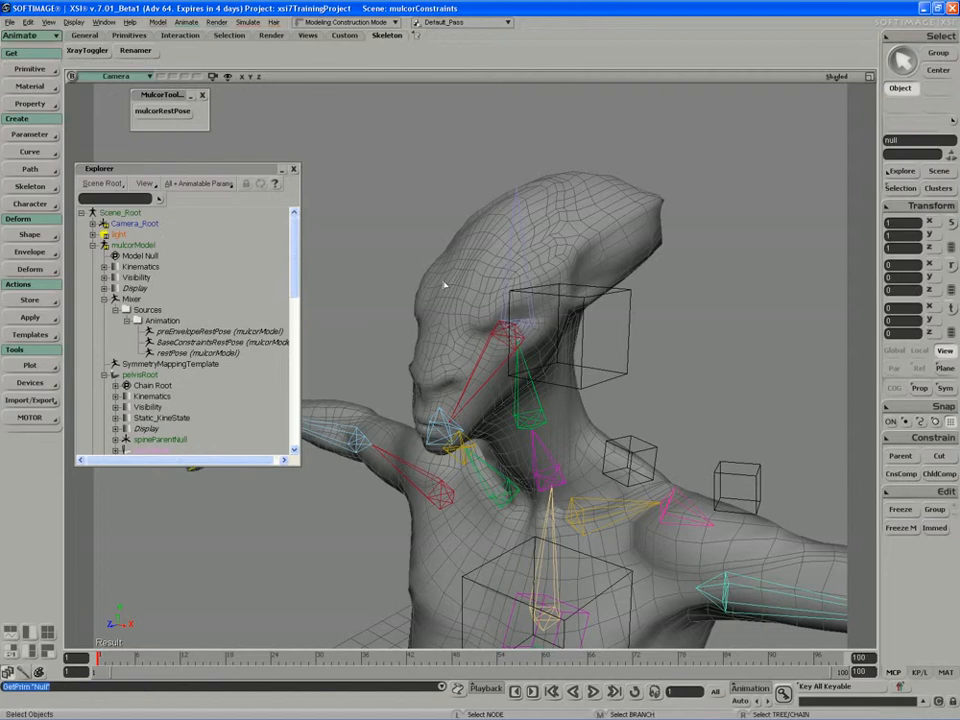
click(937, 206)
click(753, 404)
click(627, 360)
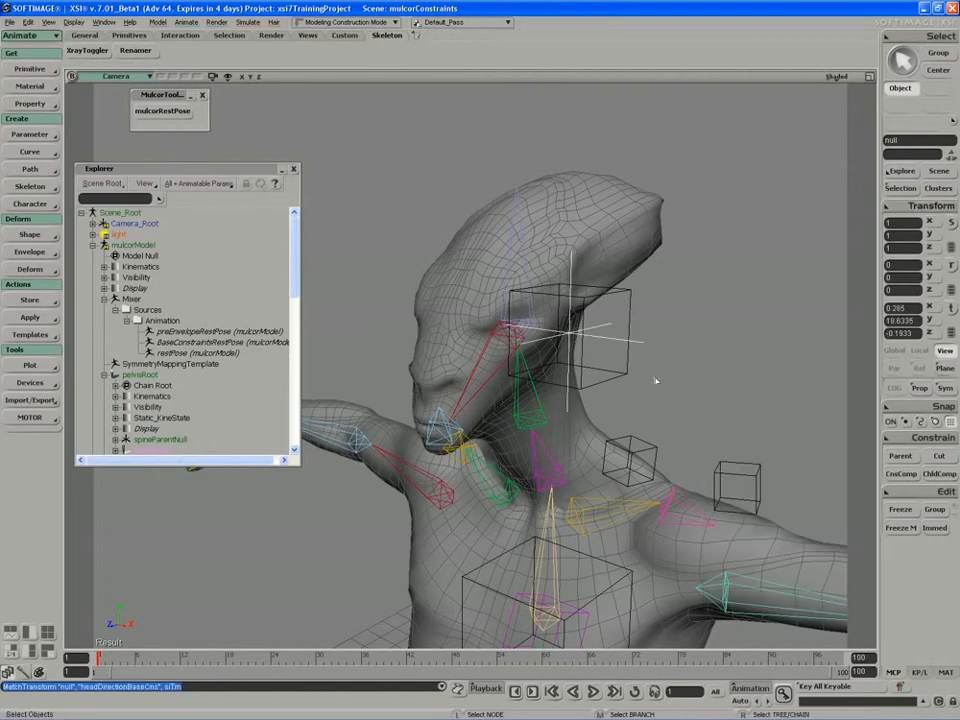
Rename the new null headConstraintParentNull
key(Return)
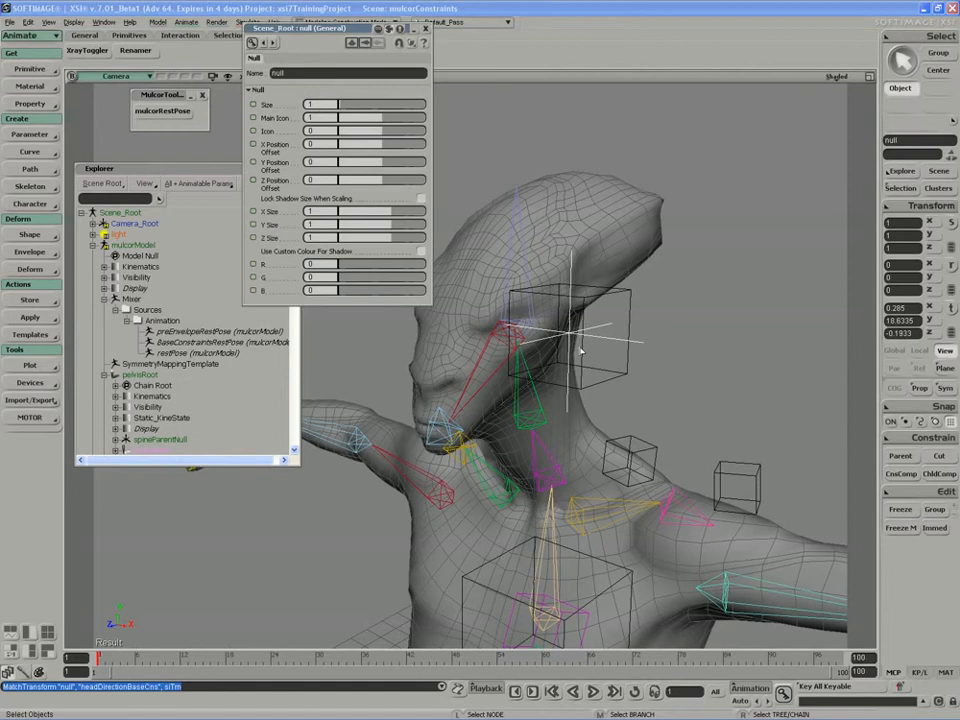
double_click(295, 73)
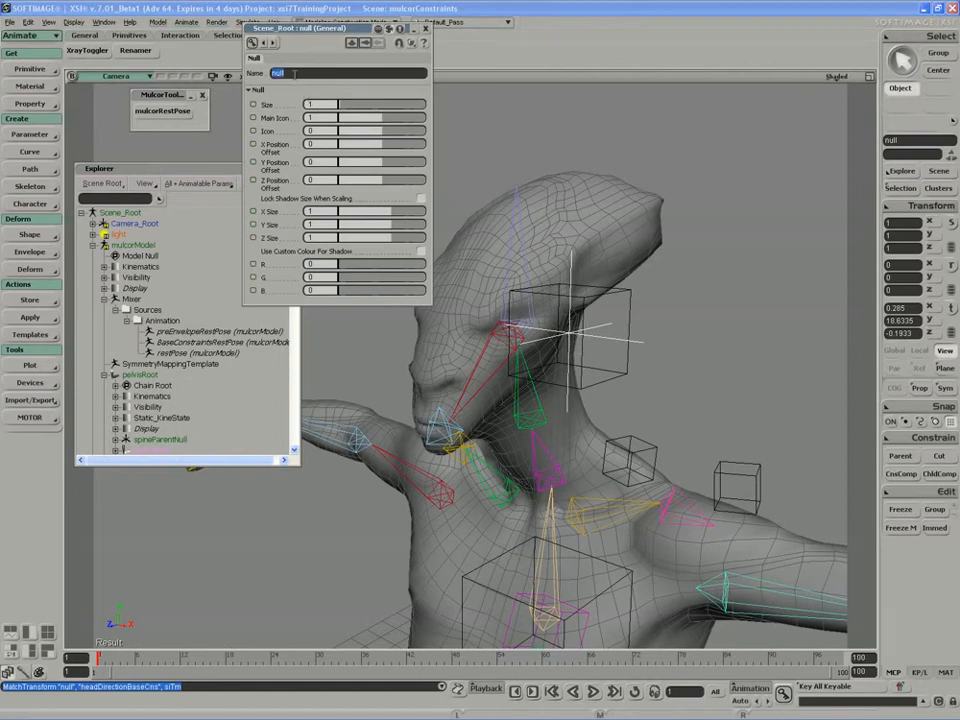
text(N)
text(eadCon)
text(straintPa)
text(rentNull)
key(Return)
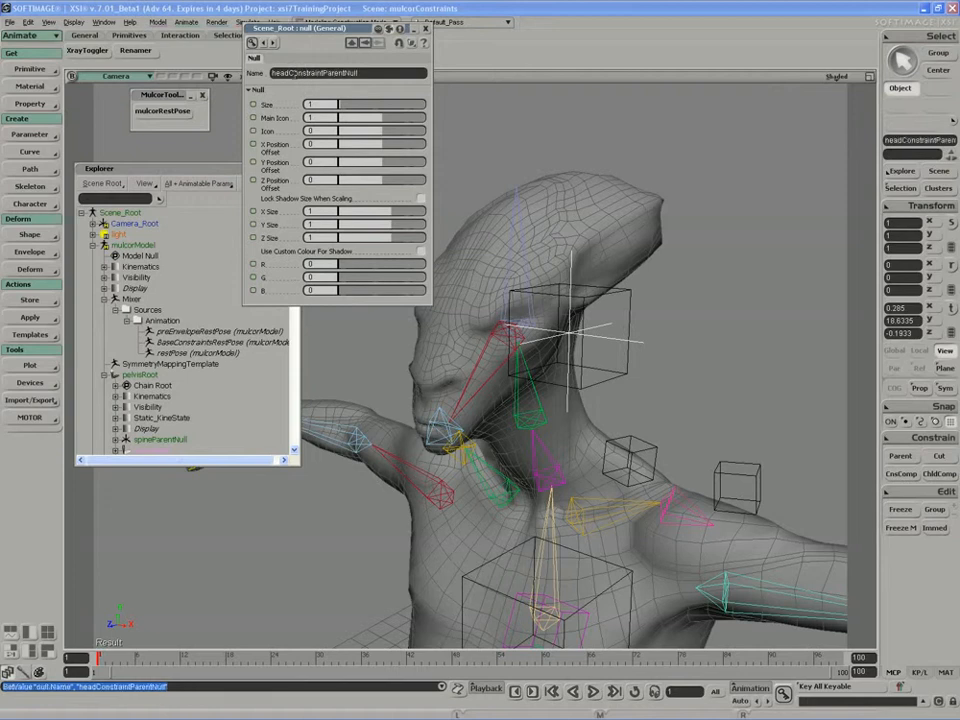
Set the null's main icon to 8 for a pyramid display
click(320, 118)
text(8)
key(Return)
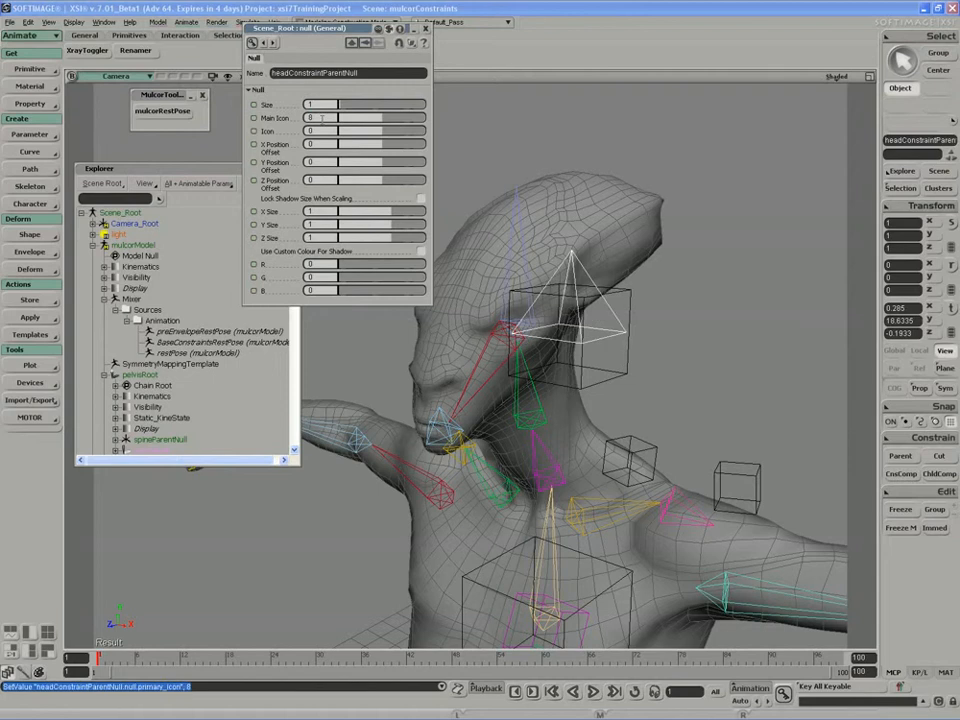
Toggle the visibility of mulcorModel's hidden group while viewing the knee direction controls at the feet
scroll(554, 634, down, 5)
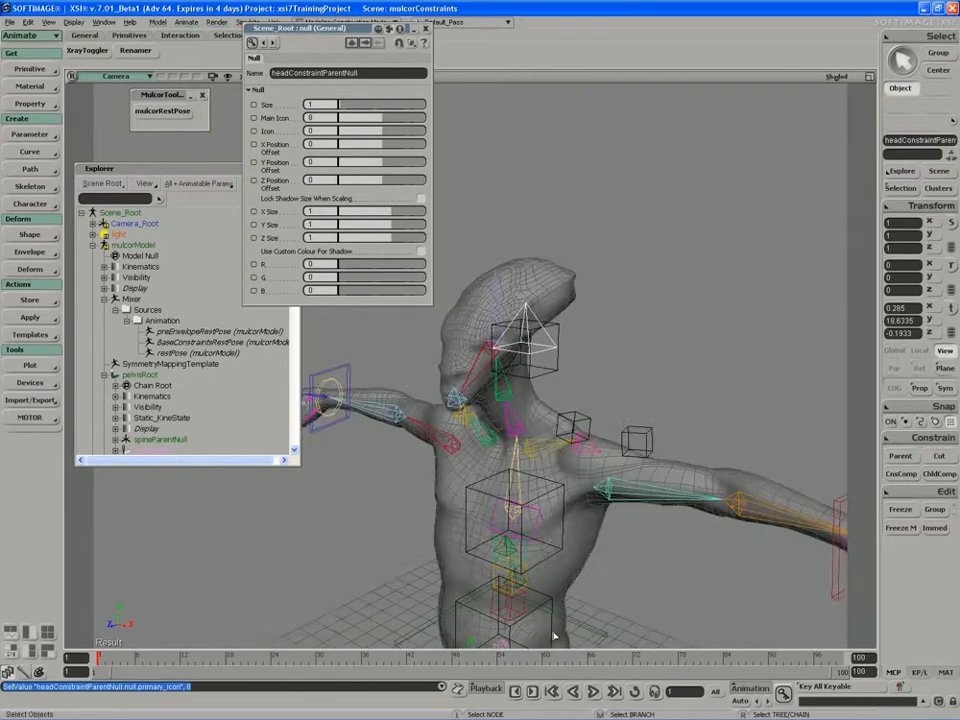
key(s)
drag(537, 626, 524, 450)
middle_drag(524, 450, 557, 538)
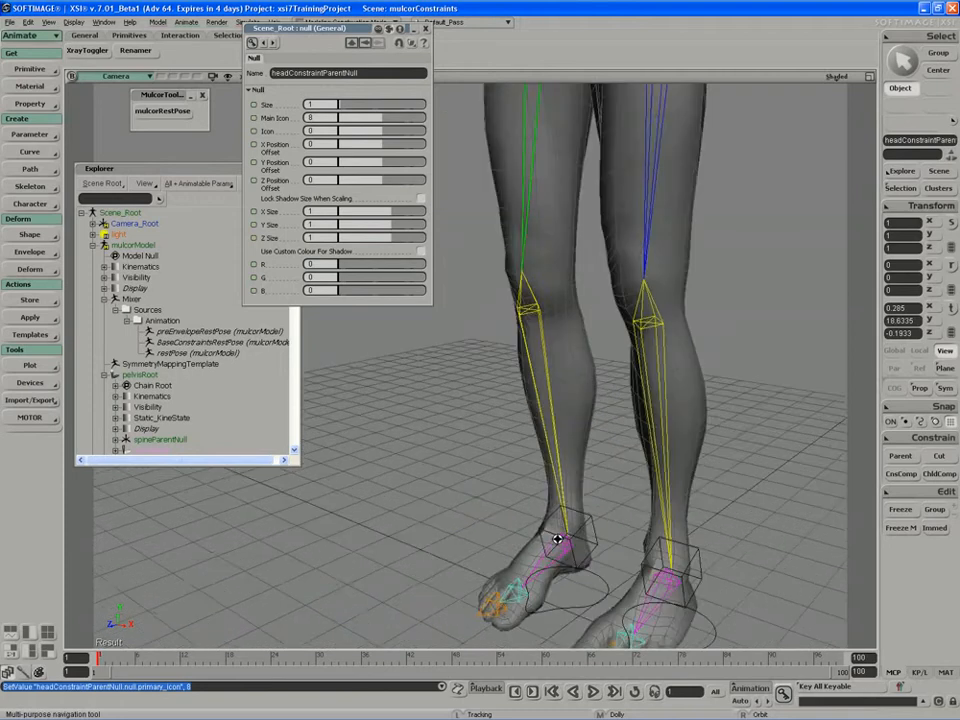
drag(552, 590, 491, 504)
key(f)
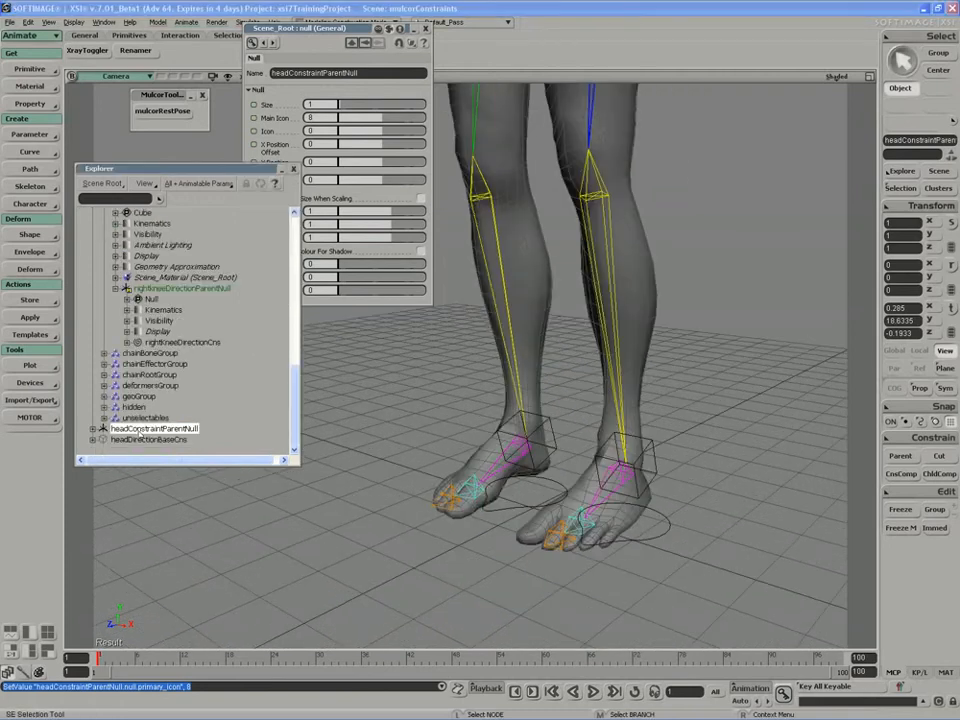
click(133, 407)
key(h)
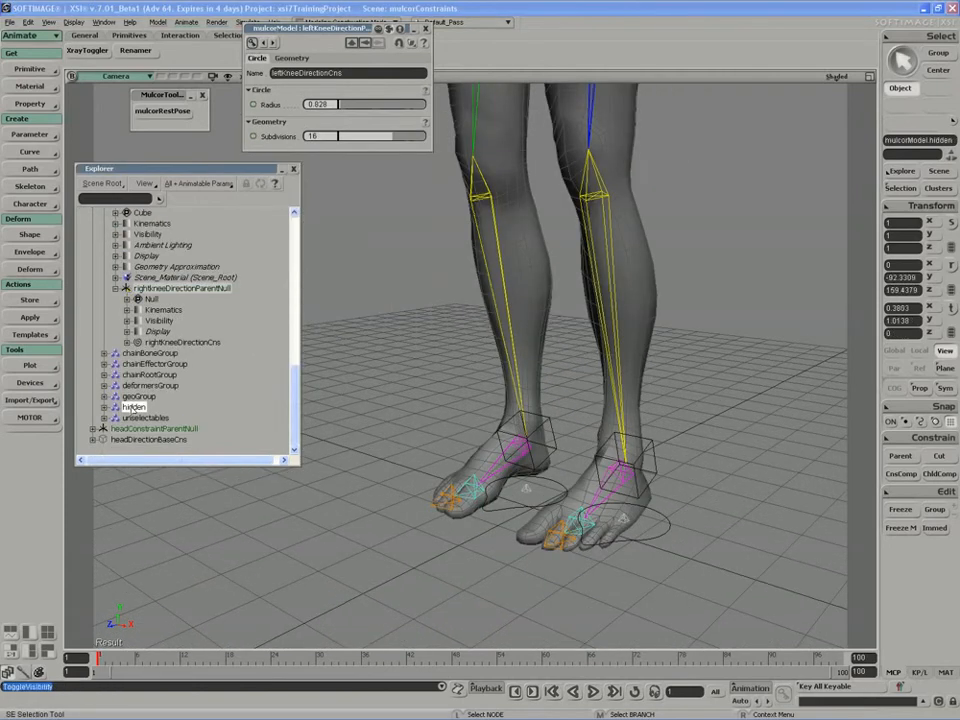
Reduce the headConstraintParentNull's size to about 0.104 and close its properties
key(s)
middle_drag(411, 439, 444, 371)
drag(444, 371, 433, 525)
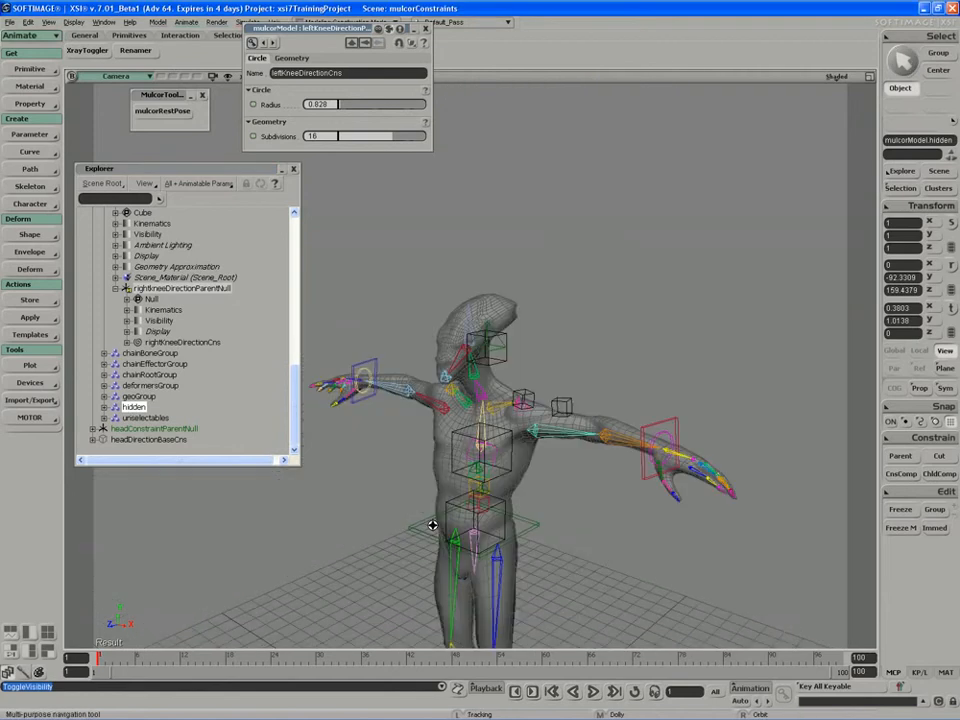
middle_drag(433, 525, 453, 464)
key(space)
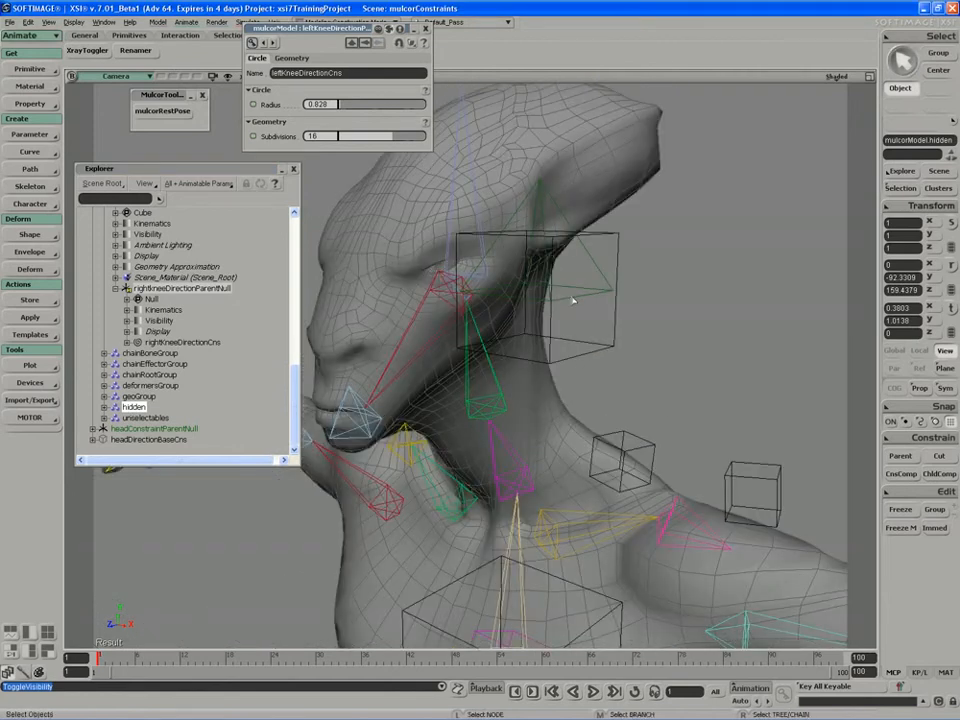
click(572, 298)
drag(345, 103, 314, 107)
click(425, 29)
Match the headConstraintParentNull's translation to the head bone
key(s)
drag(466, 155, 459, 195)
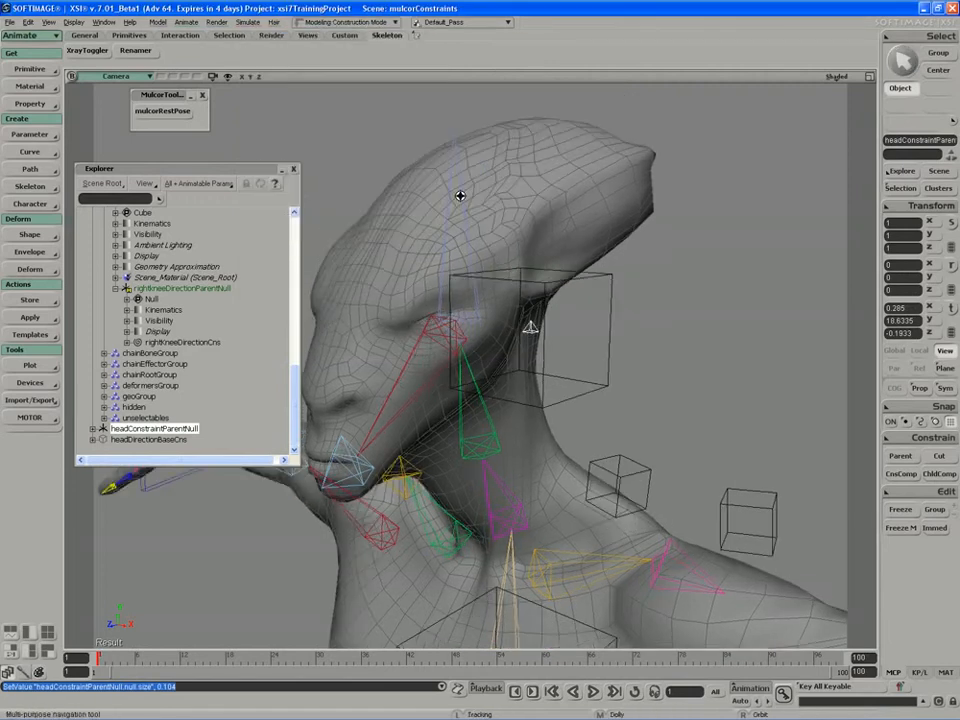
click(905, 206)
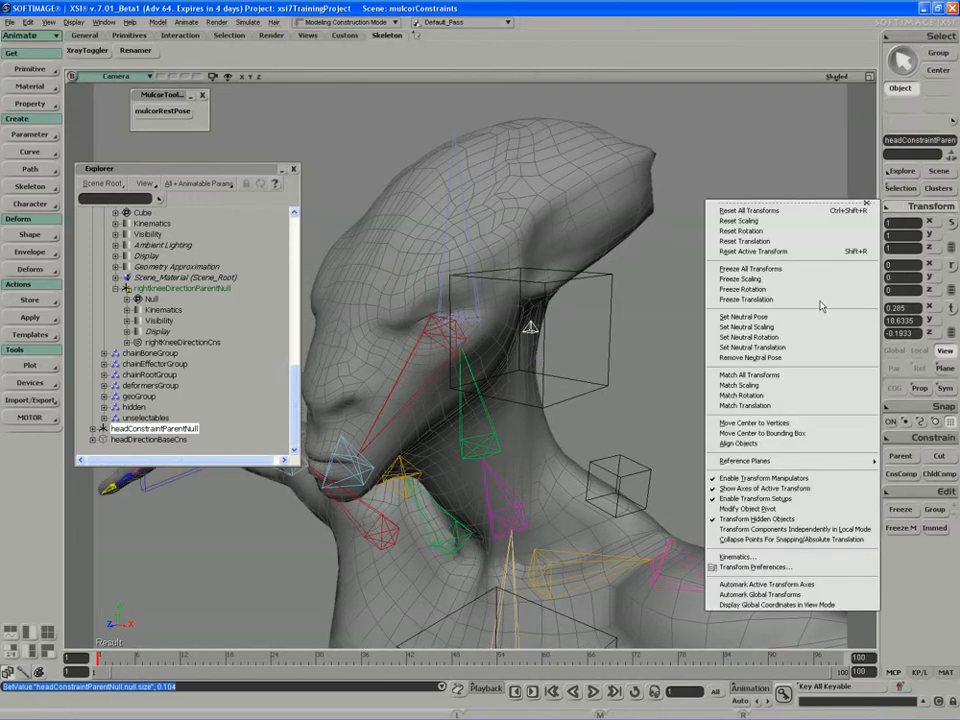
click(811, 406)
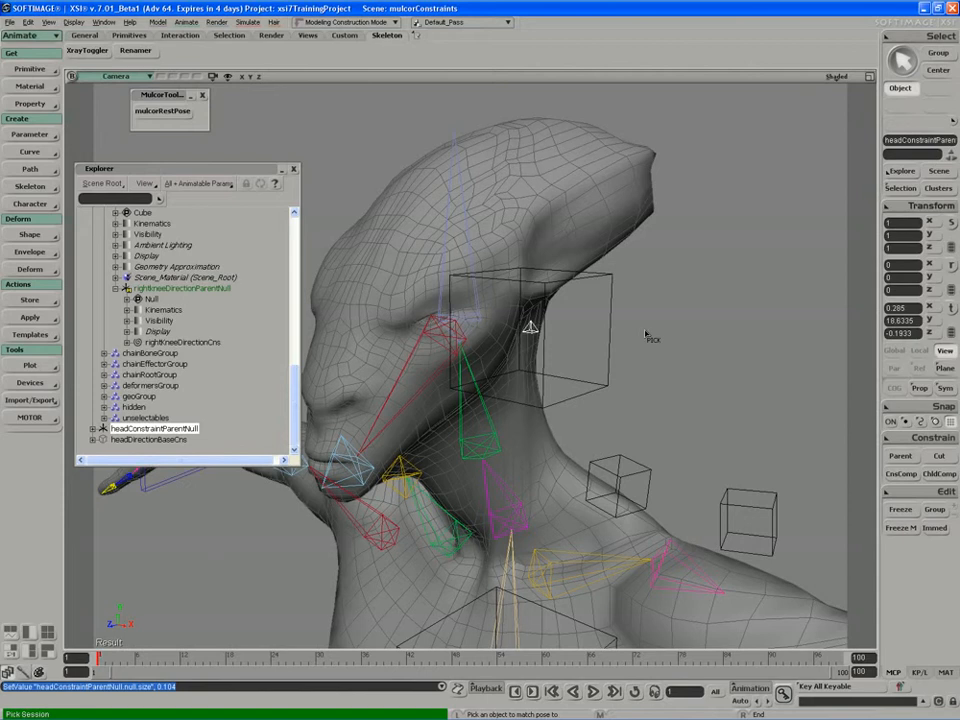
click(472, 265)
Parent the headConstraintParentNull under the head bone
key(s)
right_drag(476, 326, 476, 319)
middle_drag(476, 319, 450, 323)
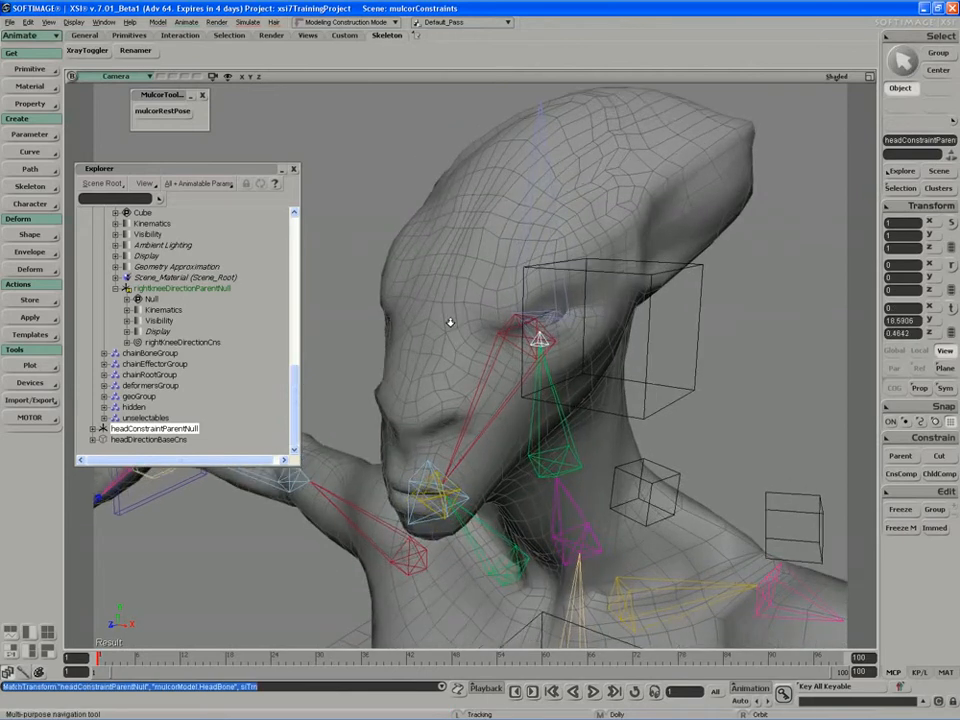
right_drag(450, 323, 442, 322)
click(903, 457)
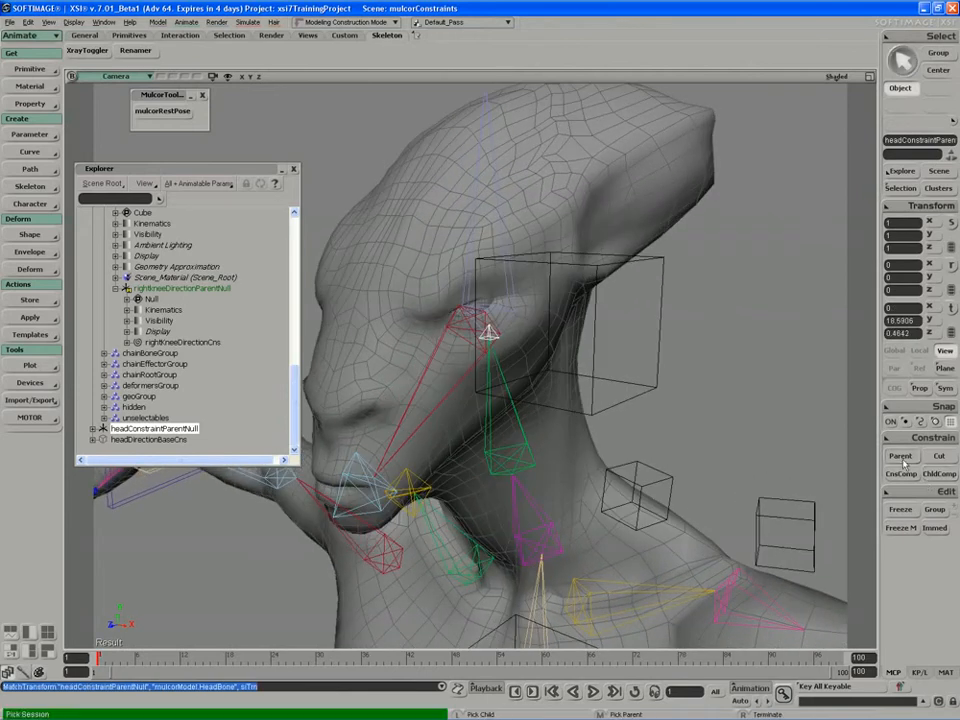
middle_click(506, 308)
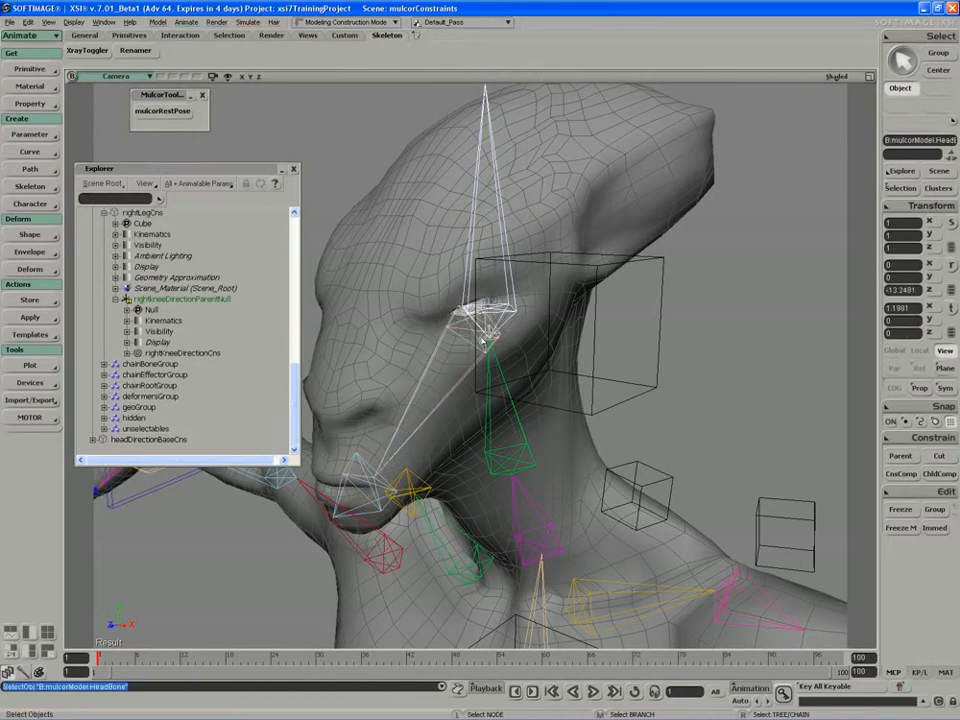
Match the headDirectionBaseCns cube's translation to the headConstraintParentNull
click(488, 334)
drag(486, 250, 508, 265)
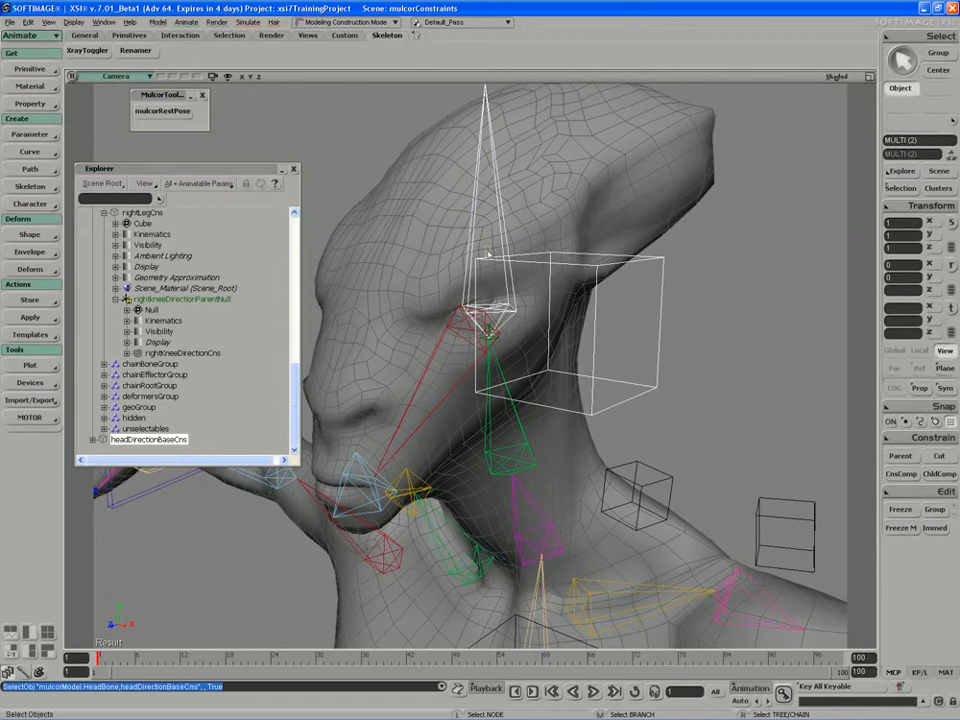
click(488, 257)
click(483, 341)
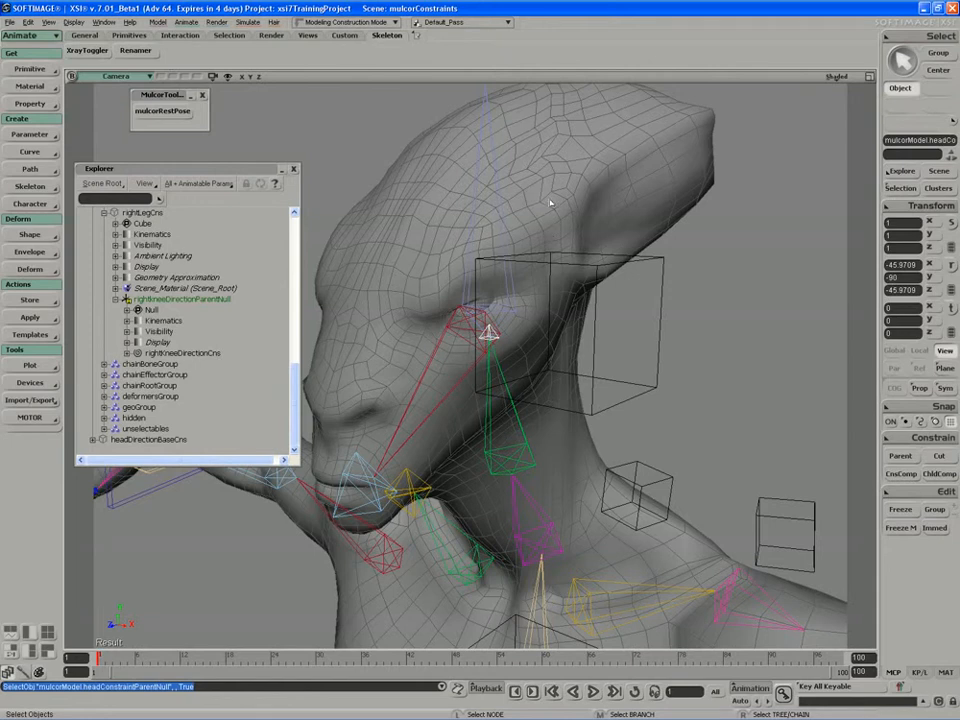
click(544, 272)
right_click(706, 204)
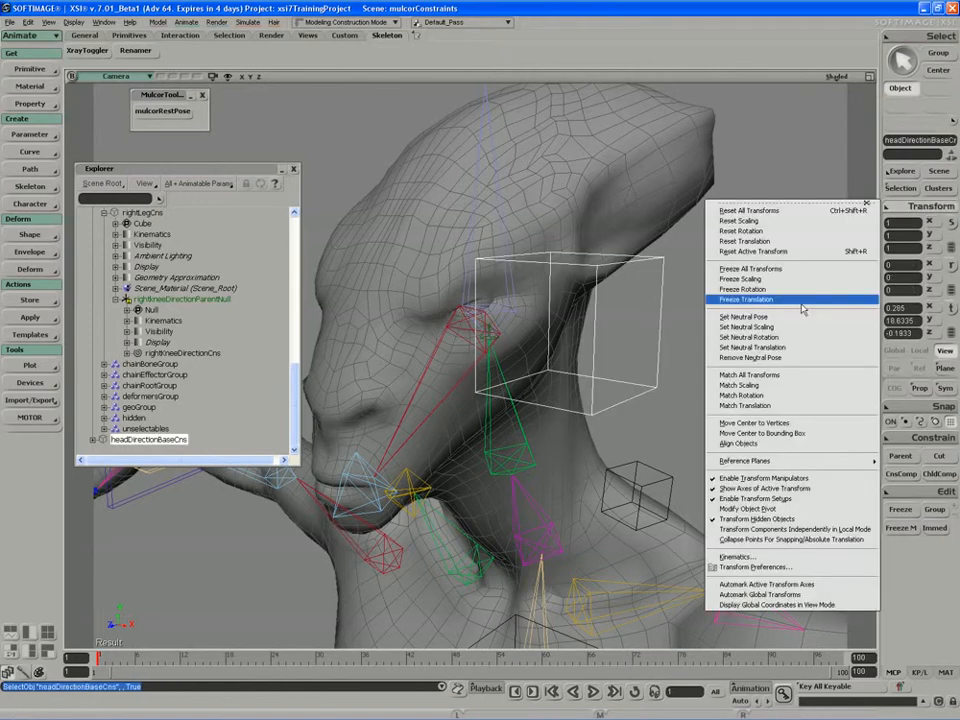
click(783, 398)
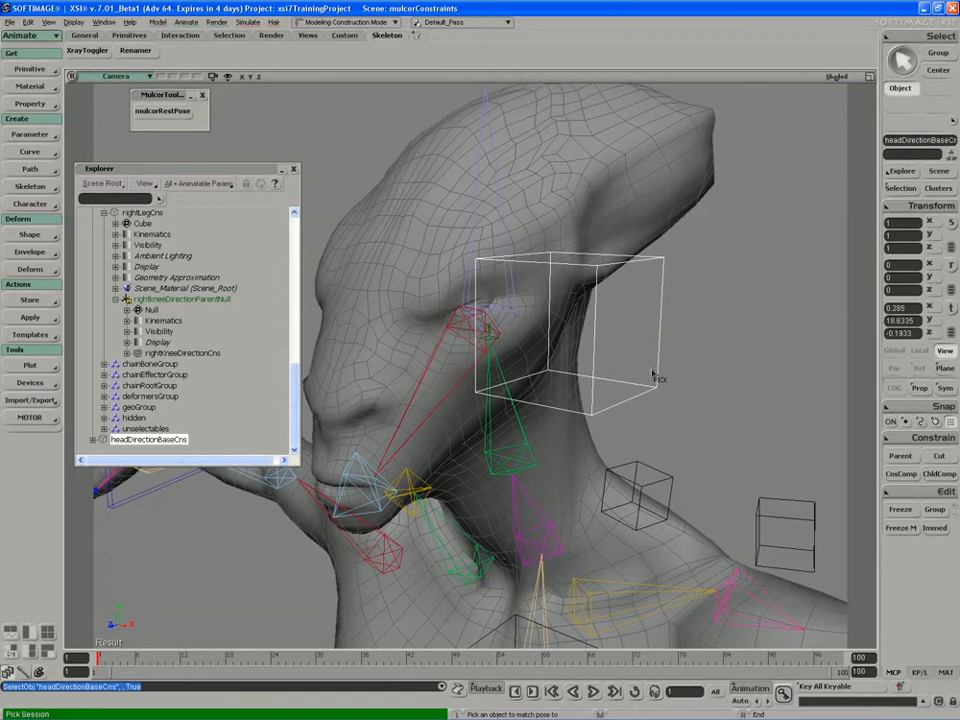
click(487, 337)
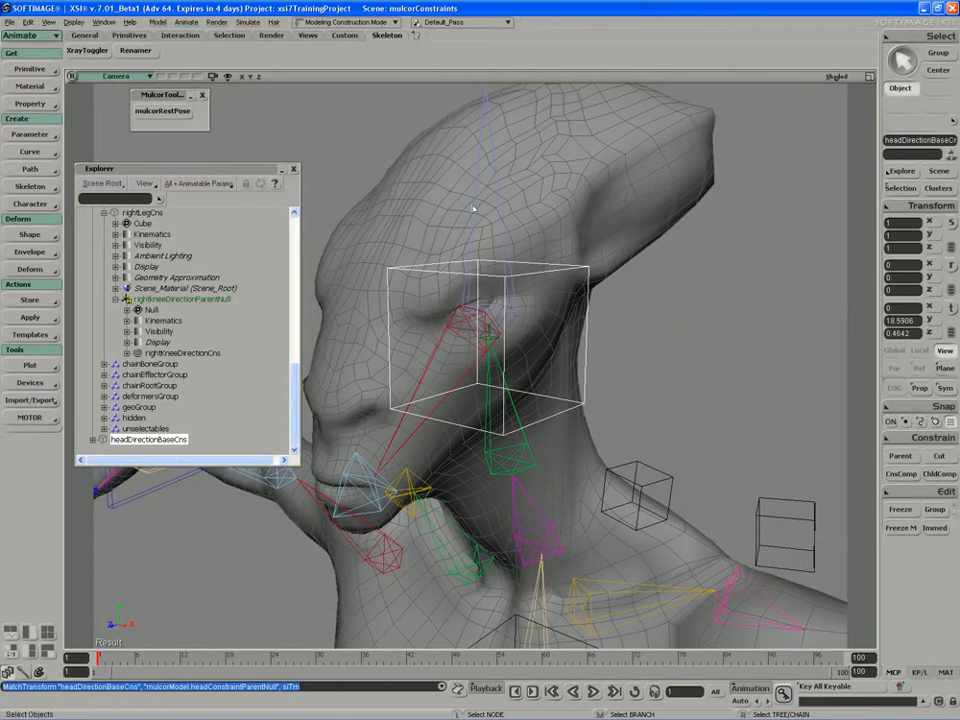
Match the headDirectionBaseCns cube's rotation to the head bone
click(893, 208)
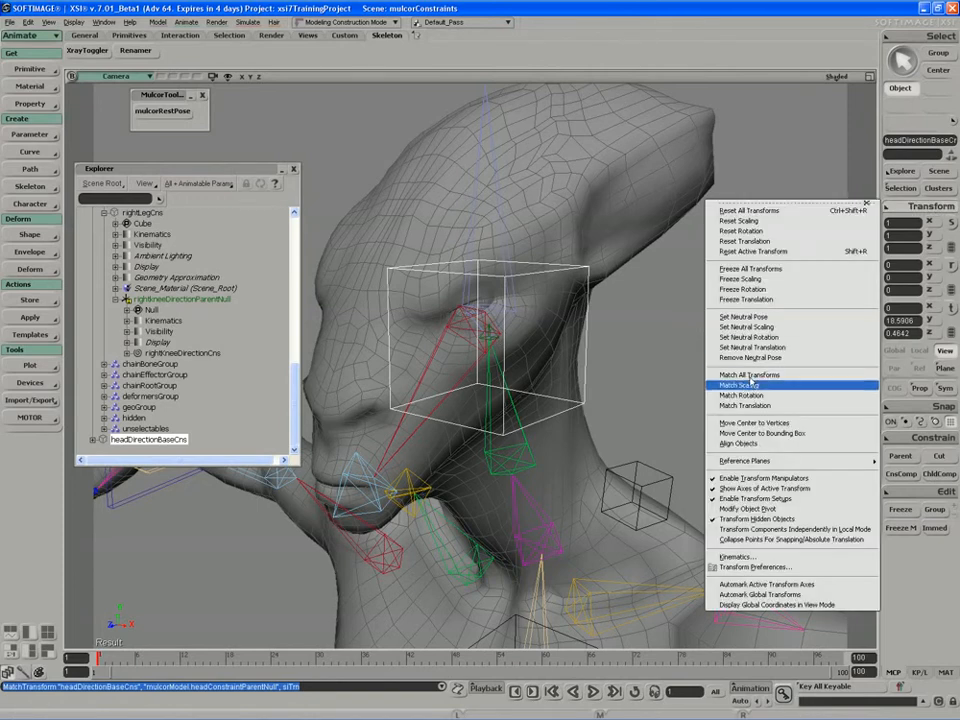
click(745, 396)
click(516, 204)
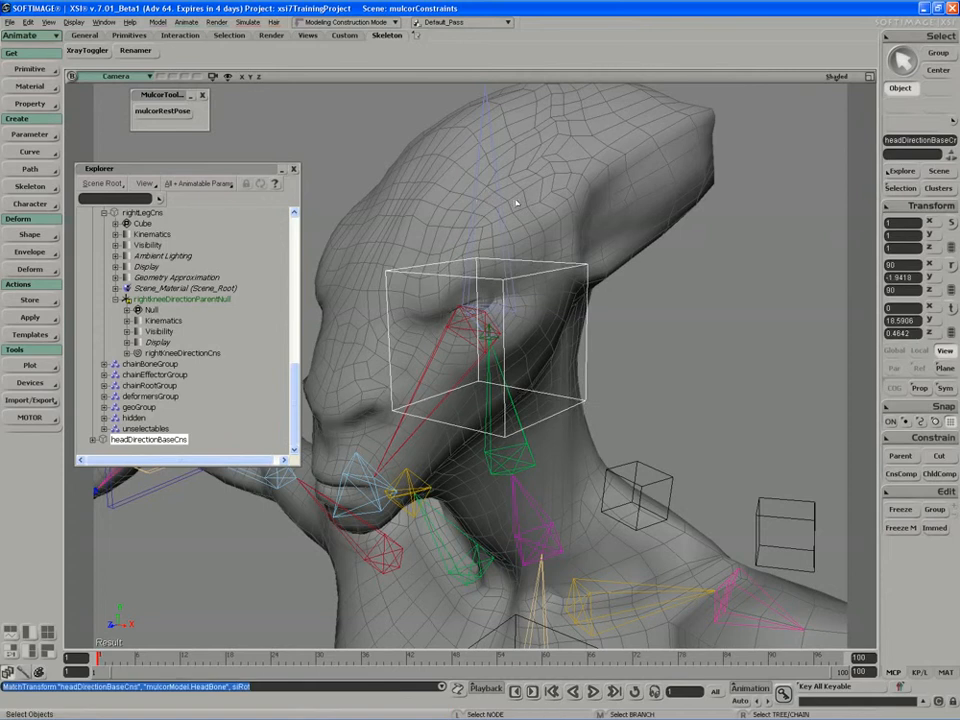
Reduce the headDirectionBaseCns cube's length to 0.32 and close its properties
scroll(505, 222, down, 3)
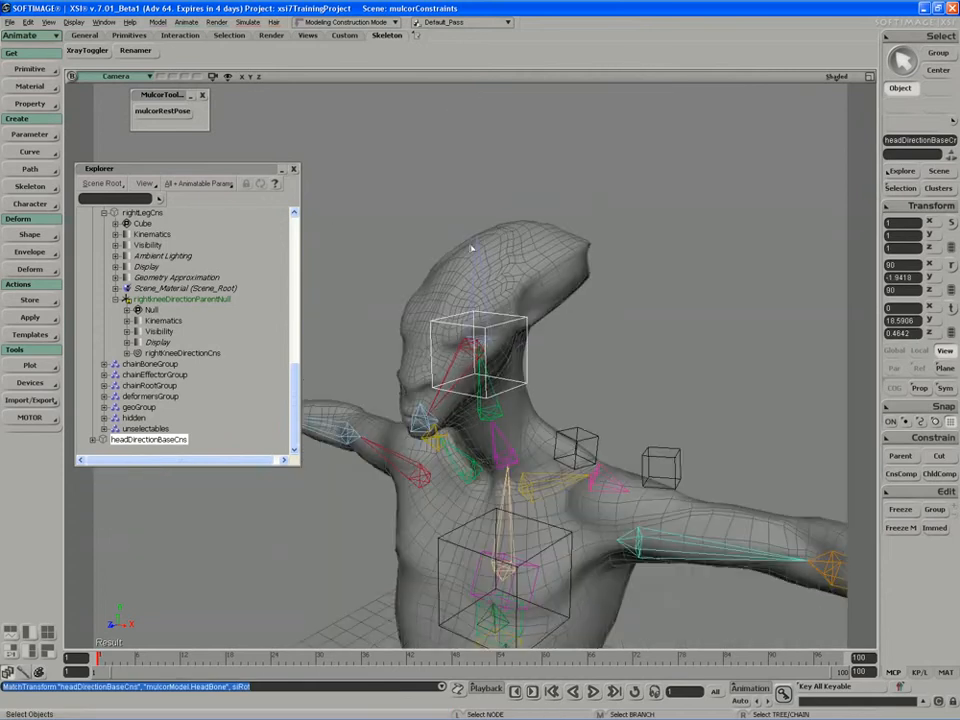
key(s)
right_drag(472, 248, 456, 283)
key(space)
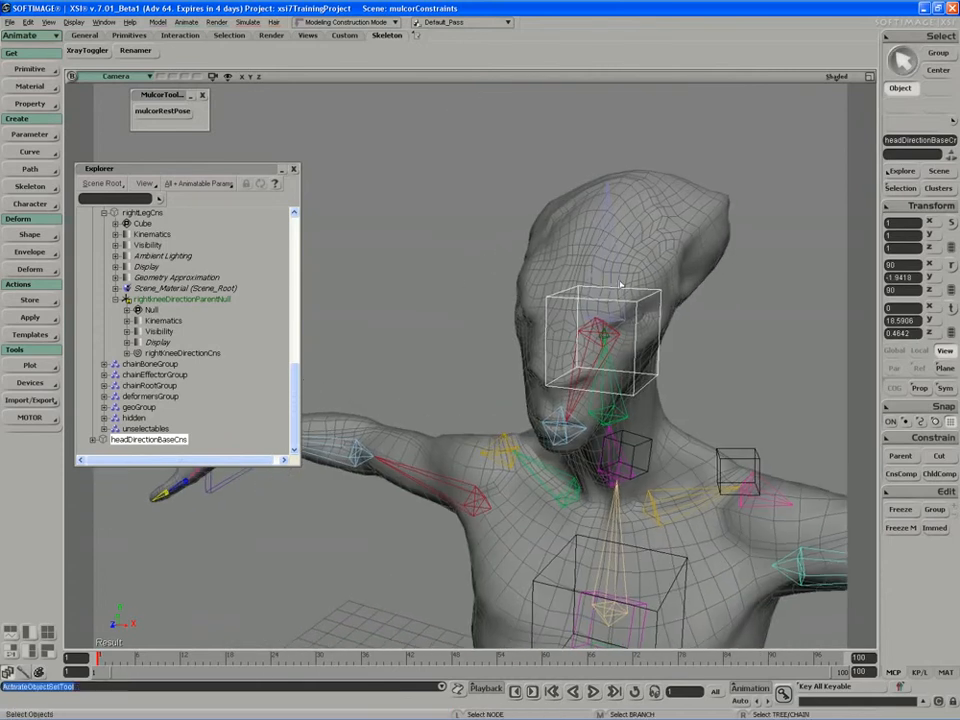
key(Return)
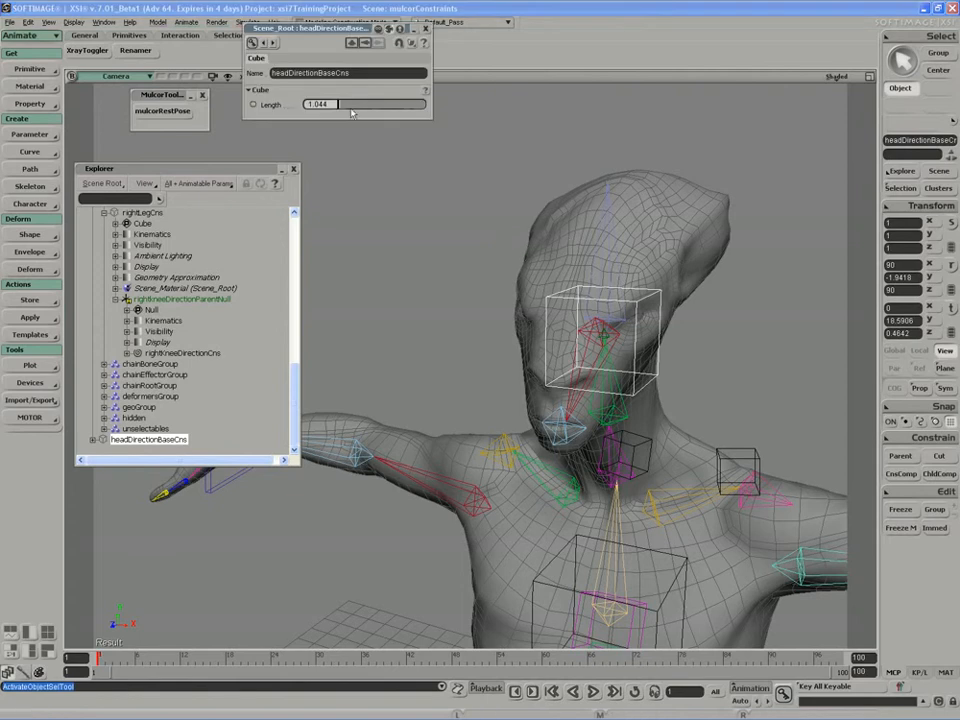
drag(348, 105, 322, 105)
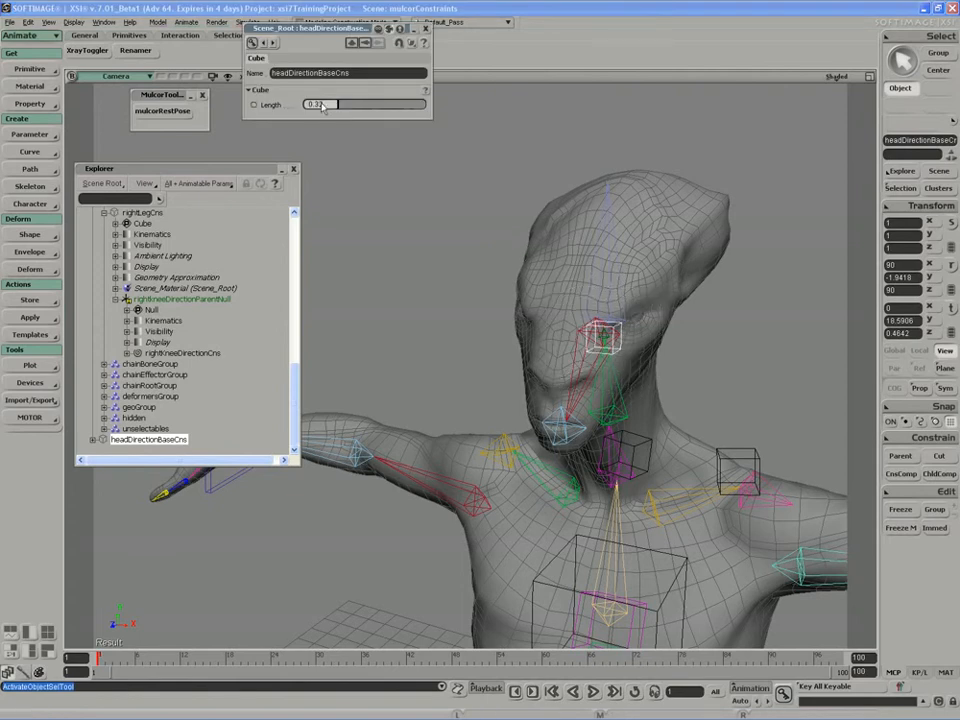
click(425, 28)
Constrain the head bone's orientation to the headDirectionBaseCns cube
key(s)
middle_drag(465, 240, 523, 257)
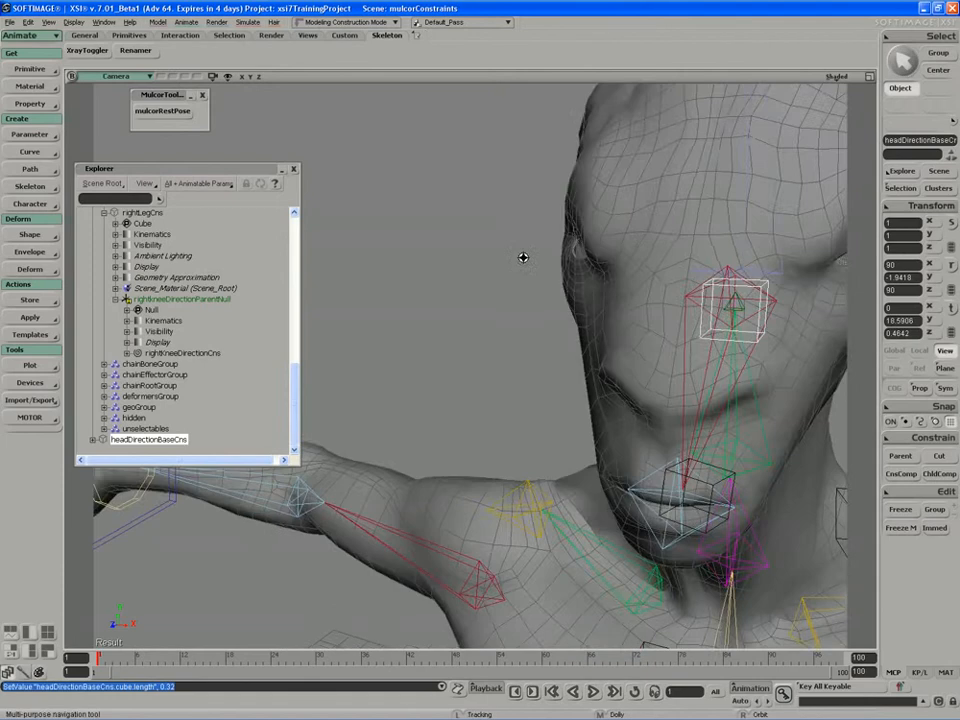
drag(523, 257, 420, 312)
click(619, 240)
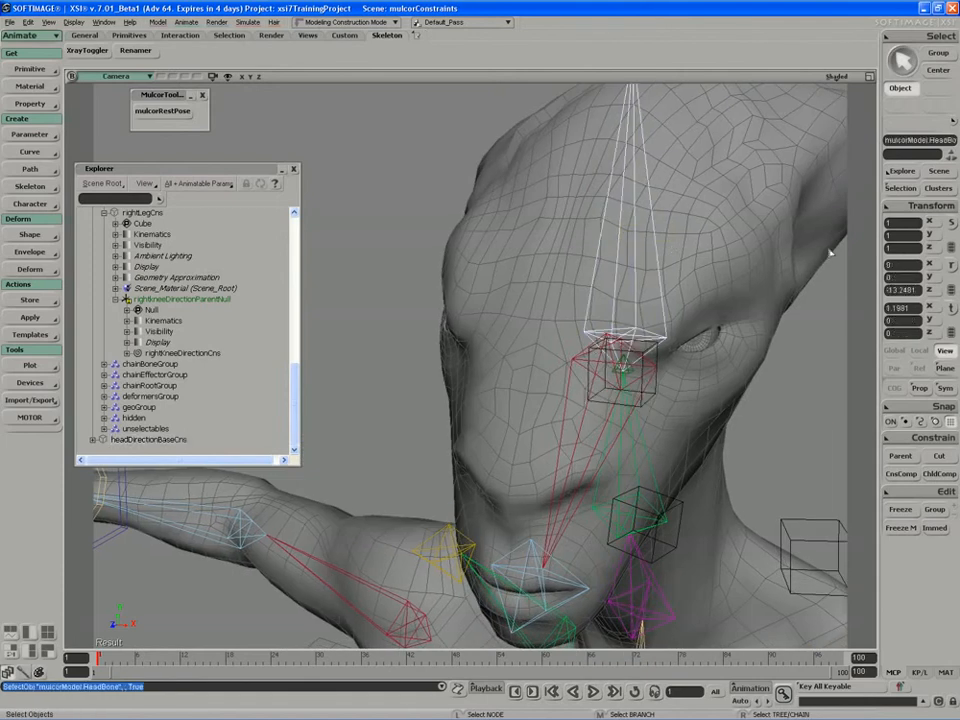
click(932, 437)
click(842, 117)
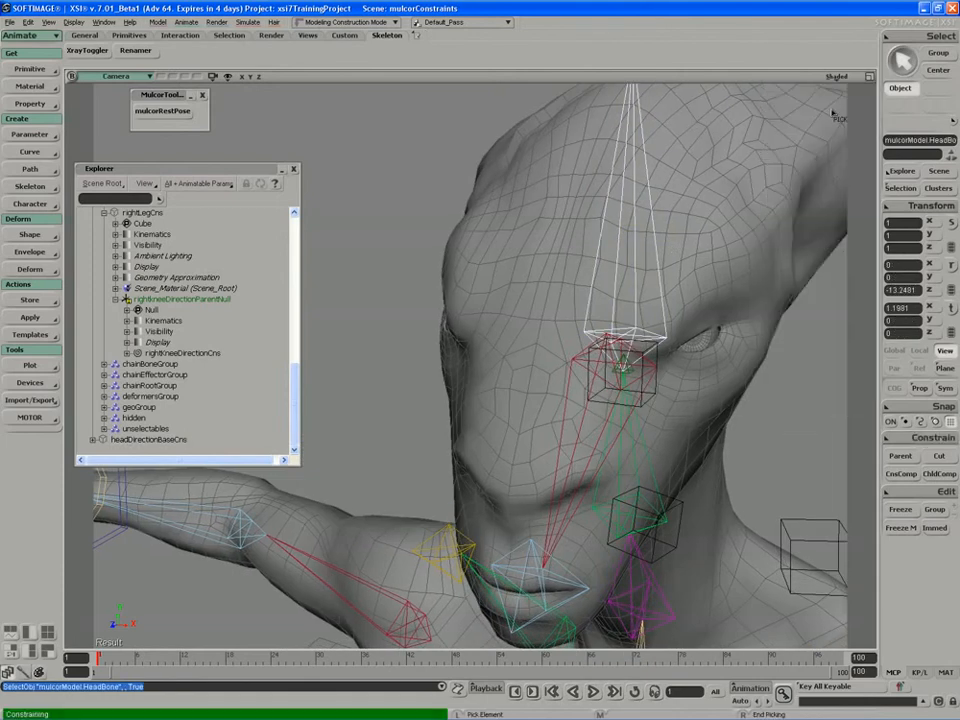
click(642, 402)
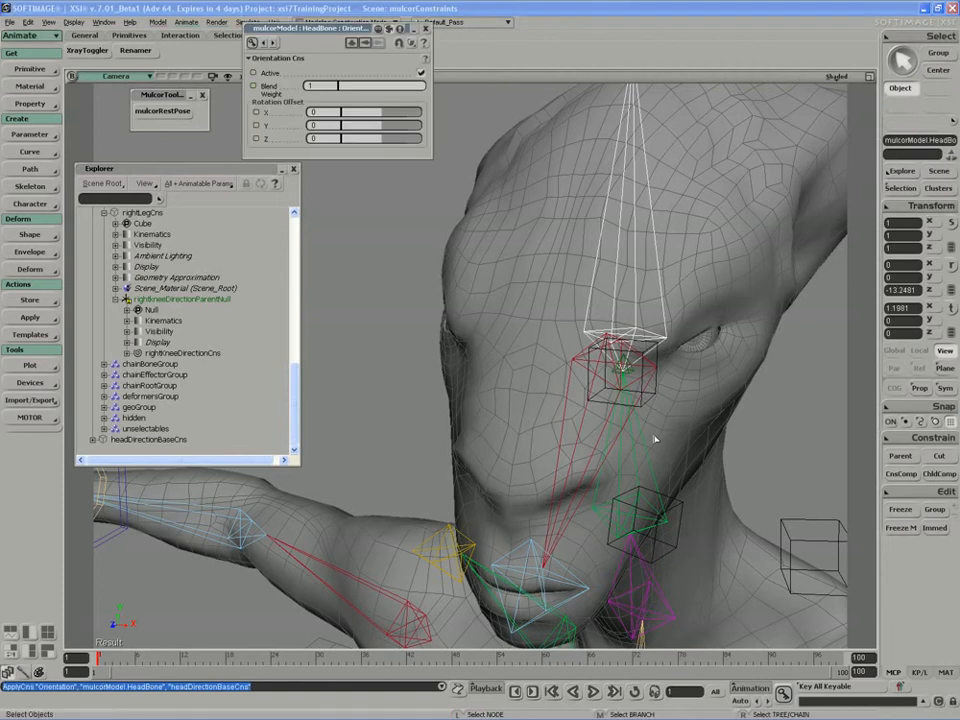
Rotate the headDirectionBaseCns cube to test the head bone's orientation constraint, and undo the rotation
middle_drag(657, 430, 643, 419)
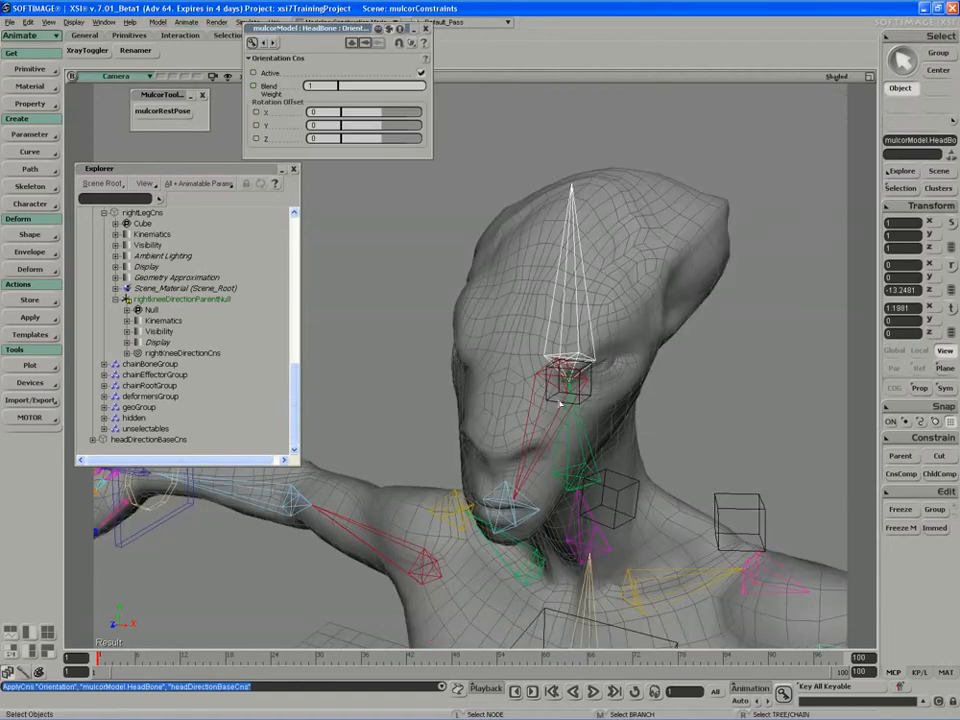
click(560, 402)
key(c)
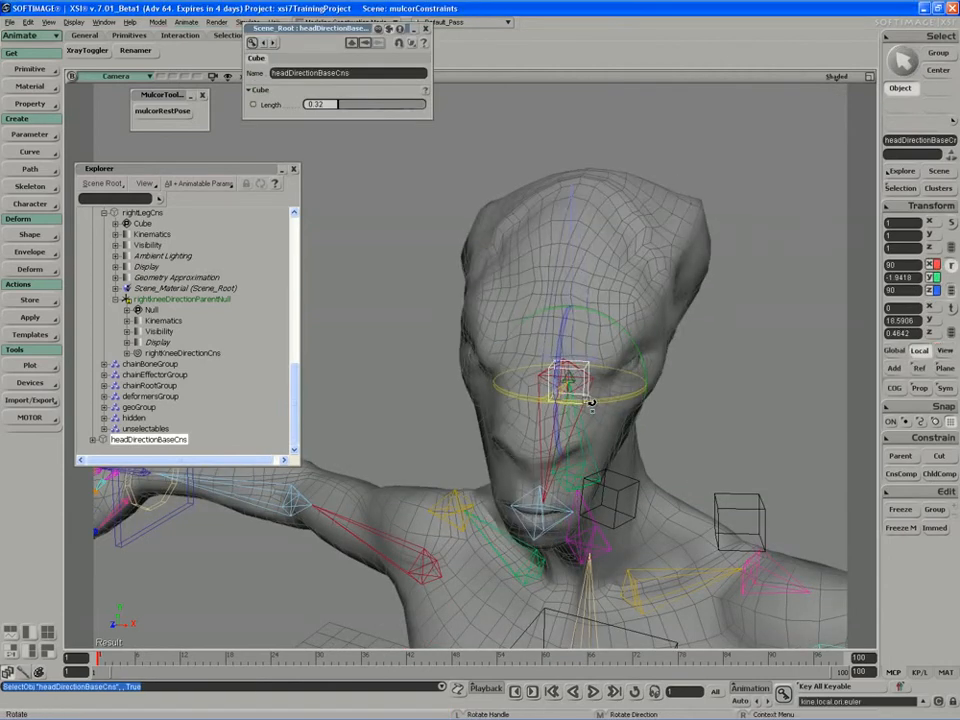
drag(591, 402, 553, 424)
key(ctrl+z)
Move the chestSpineBaseCns cube to test whether the head control follows the spine, and undo the move
key(s)
right_drag(553, 424, 516, 424)
middle_drag(516, 424, 517, 409)
key(space)
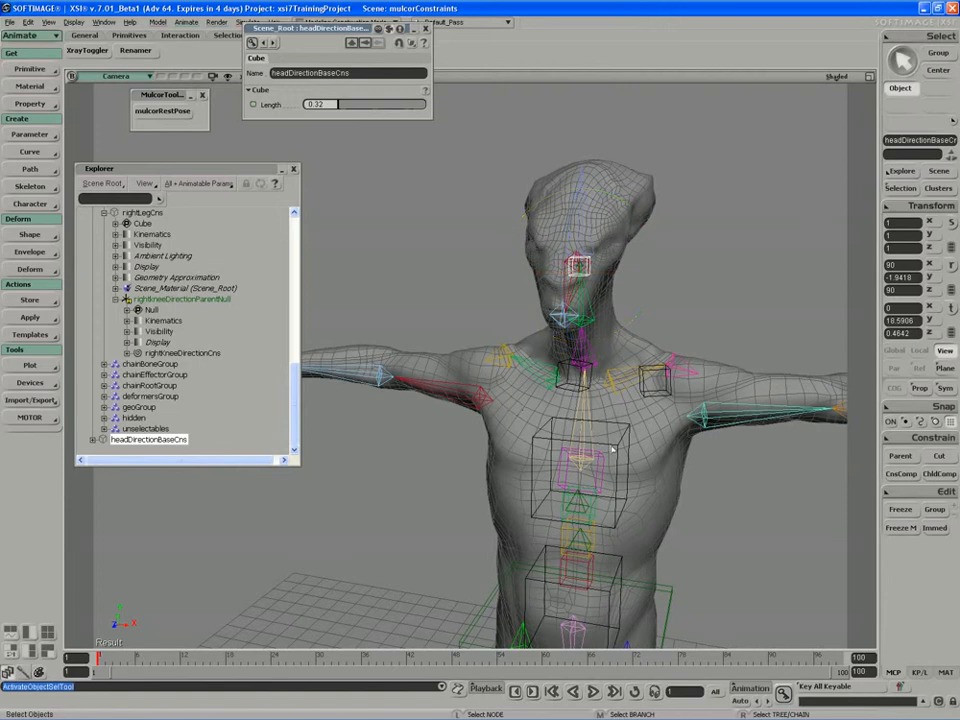
click(609, 455)
key(s)
right_drag(608, 456, 624, 447)
key(v)
mouse_move(624, 446)
mouse_down()
mouse_move(643, 446)
mouse_move(580, 445)
mouse_move(630, 437)
mouse_up()
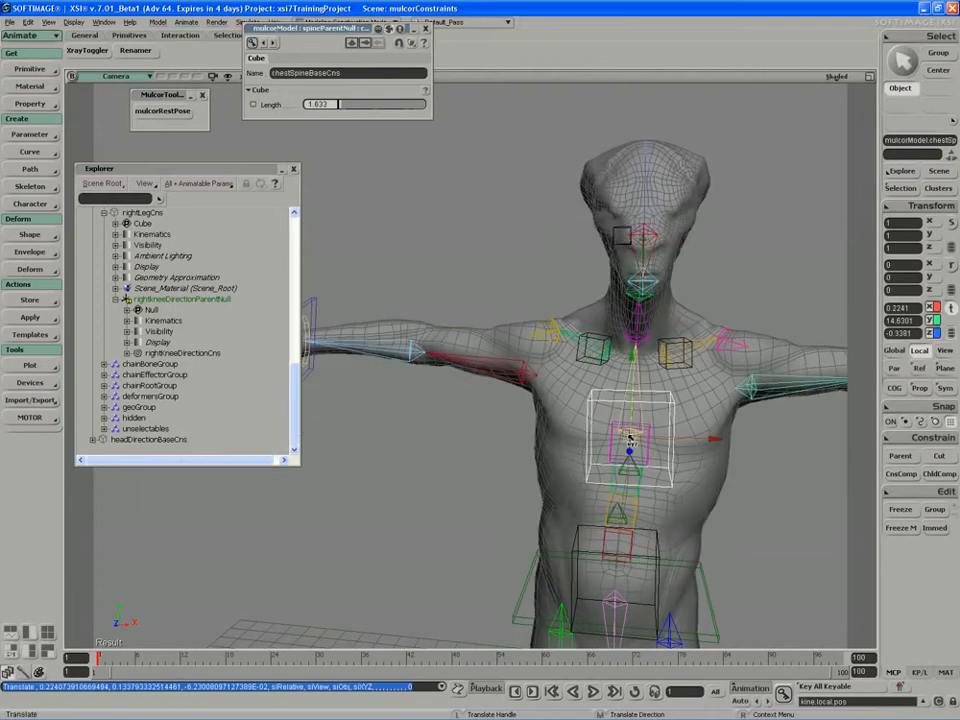
key(ctrl+z)
Rotate leftSecondNeckBone to test how the head control responds, and undo the rotation
key(s)
right_drag(619, 435, 505, 356)
click(505, 306)
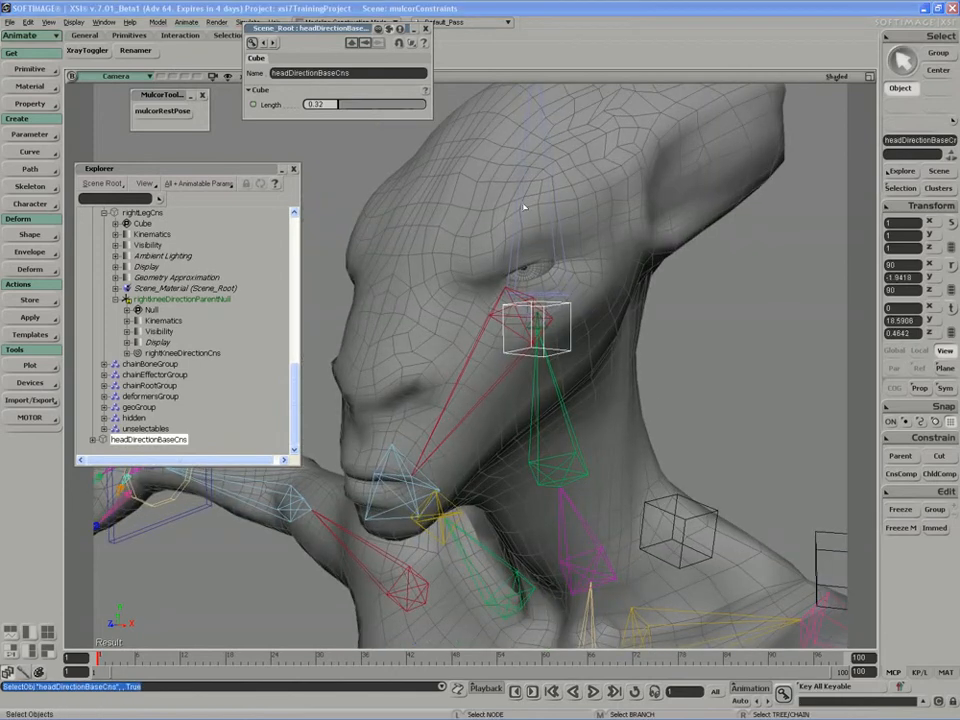
middle_drag(527, 216, 608, 319)
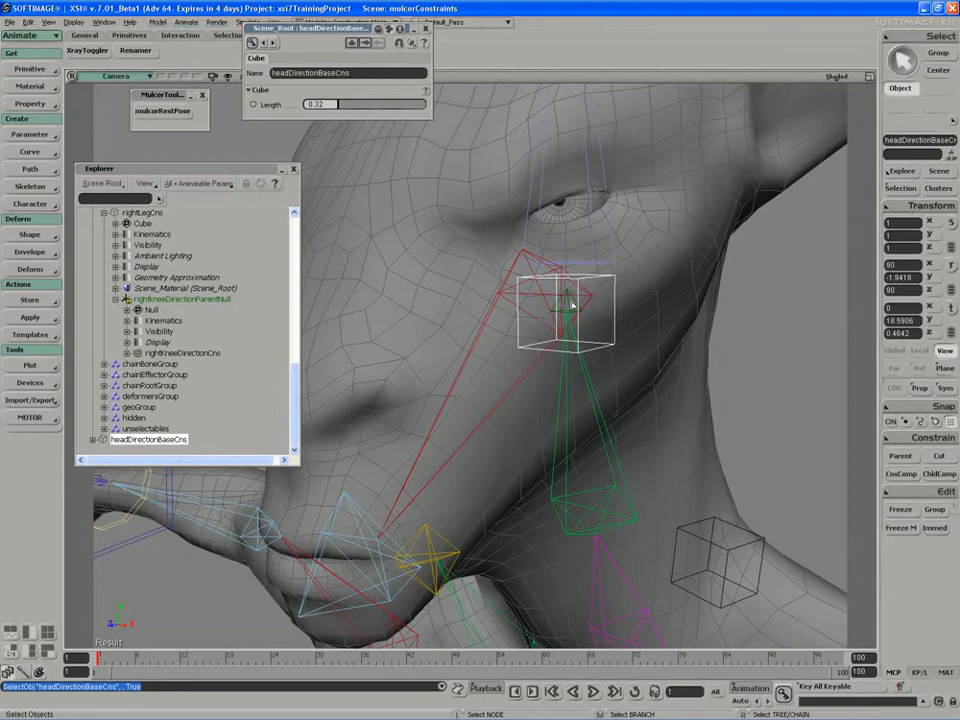
click(619, 471)
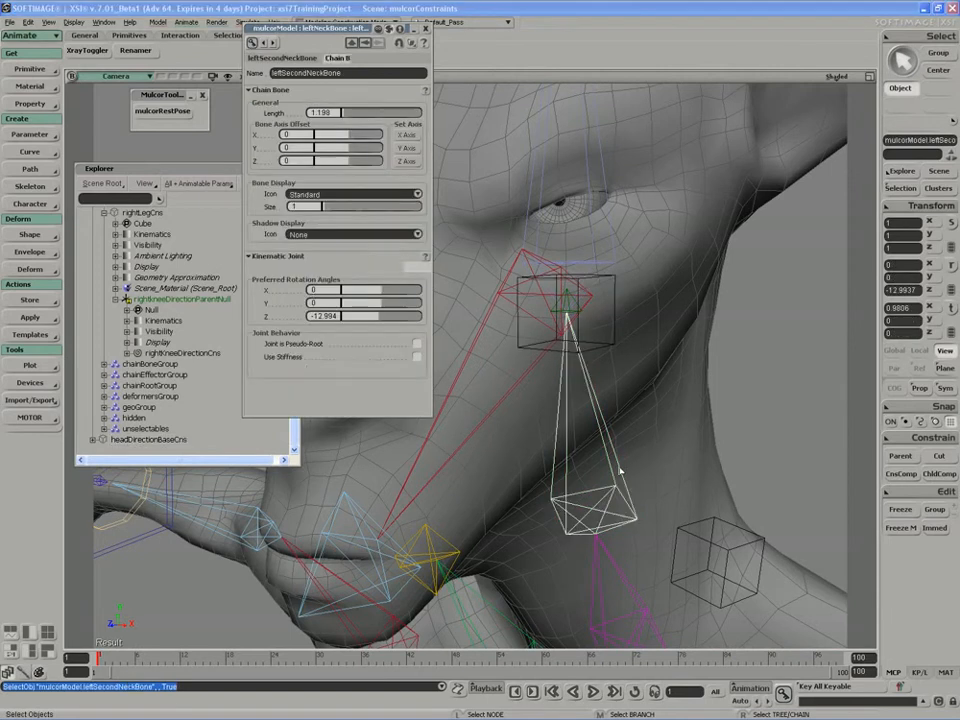
key(c)
mouse_move(572, 482)
mouse_down()
mouse_move(580, 474)
mouse_move(562, 484)
mouse_up()
key(ctrl+z)
key(space)
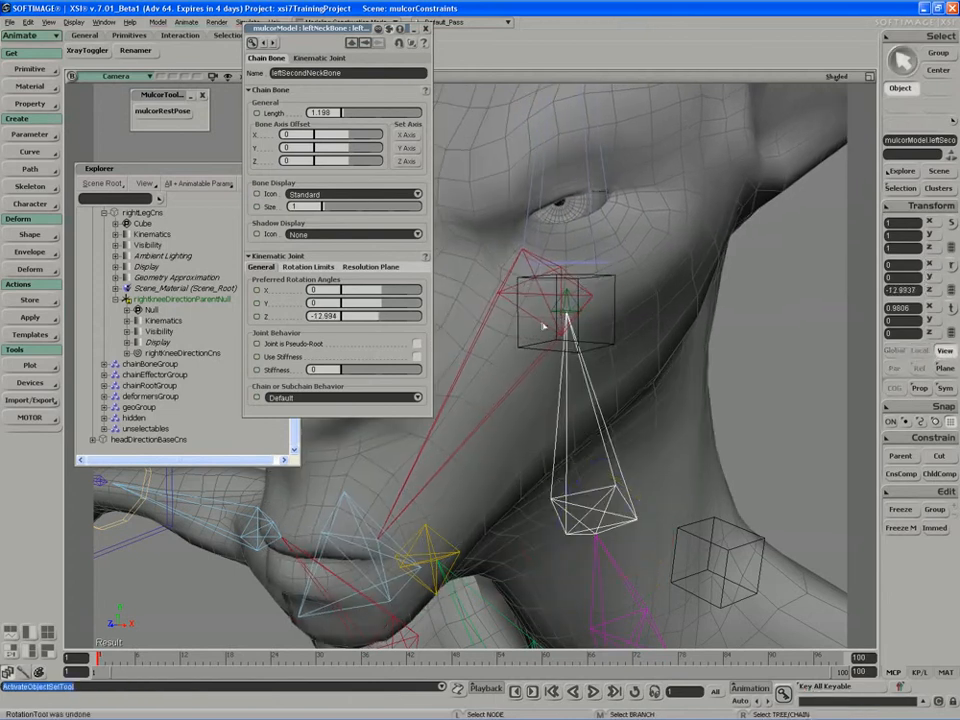
Apply a position constraint from the headDirectionBaseCns cube to the headConstraintParentNull and close the constraint properties
click(541, 303)
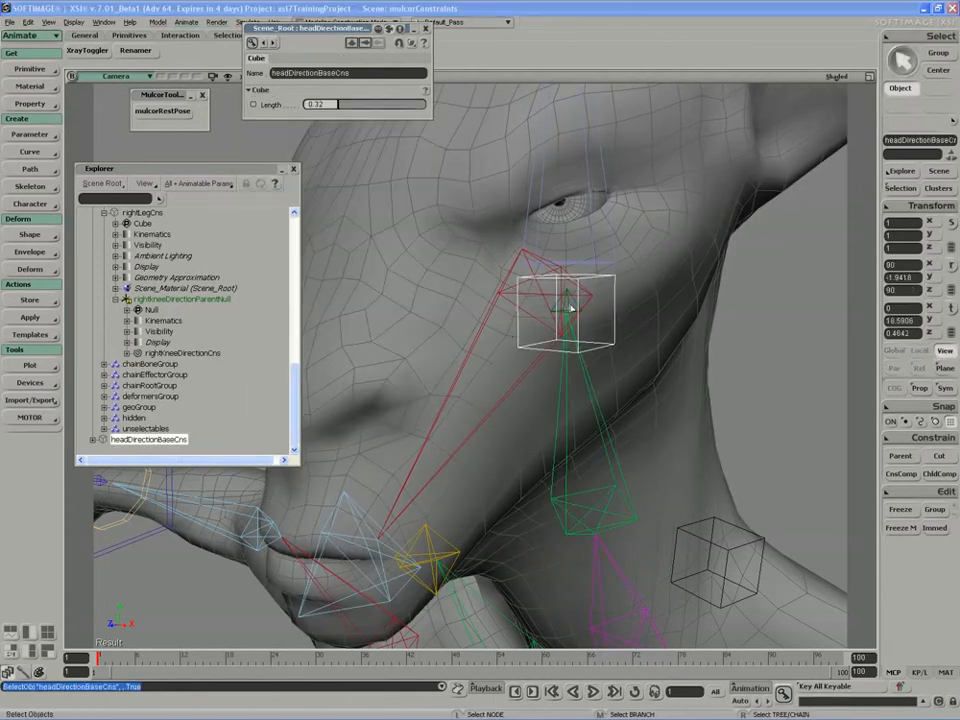
click(426, 30)
click(932, 437)
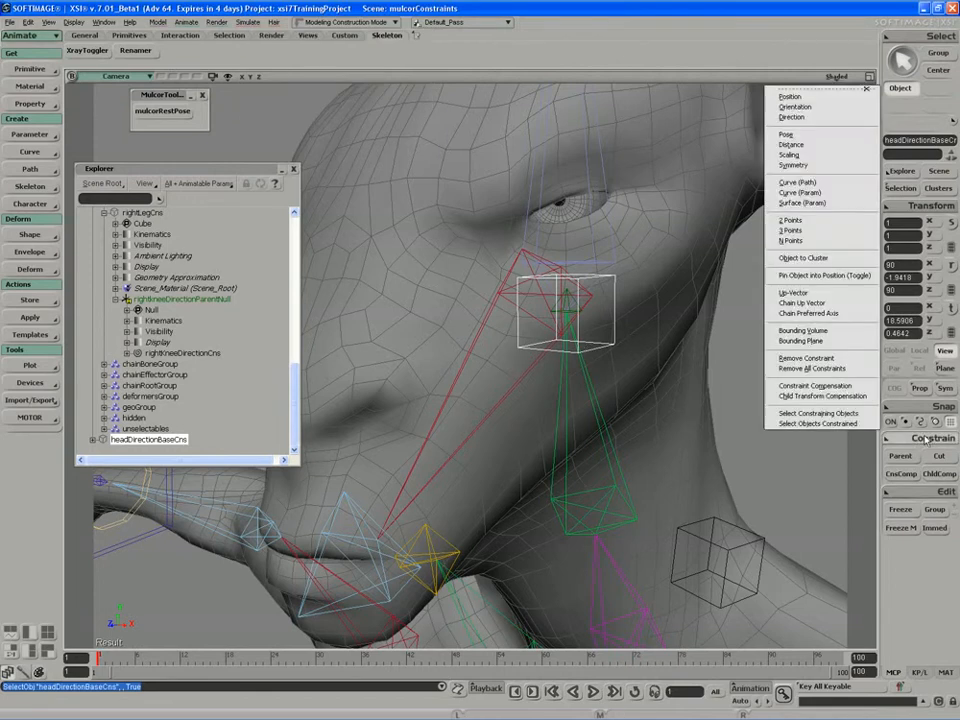
click(830, 96)
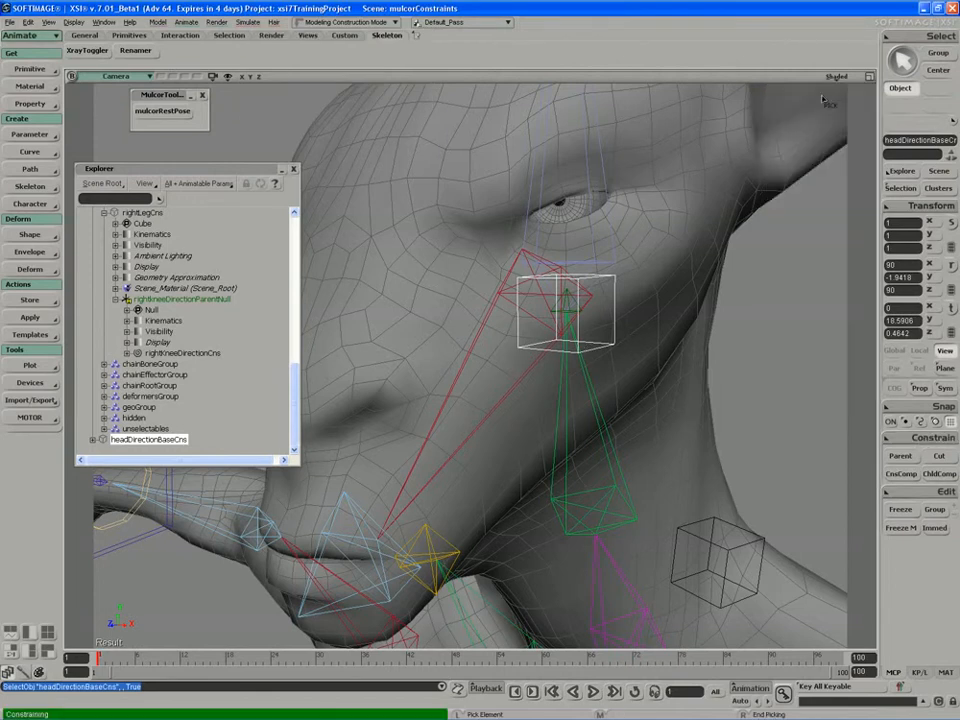
click(556, 311)
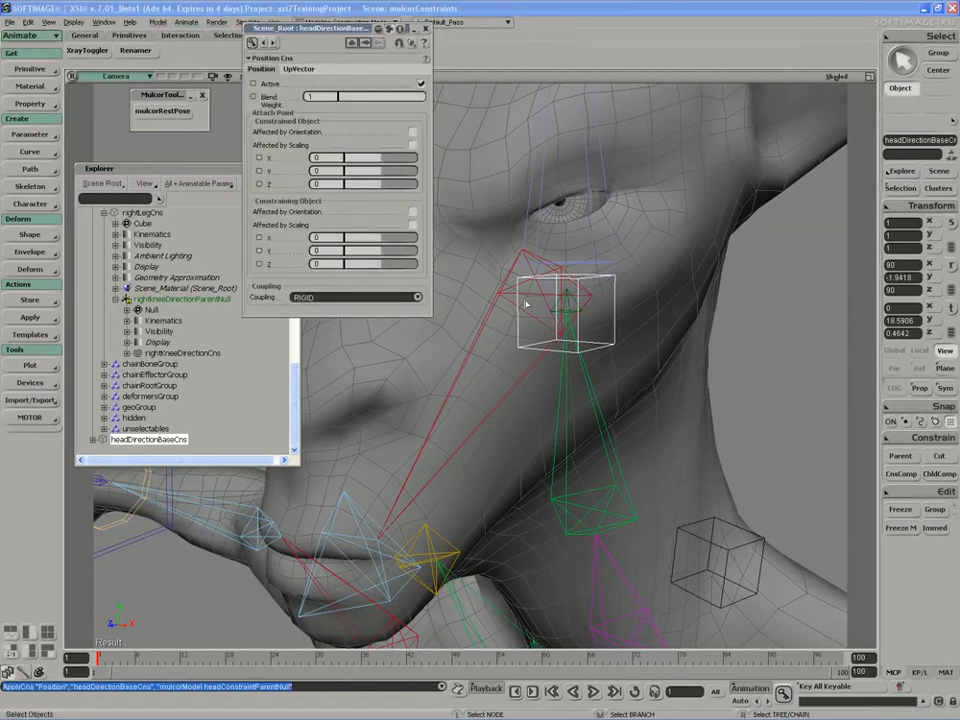
click(425, 29)
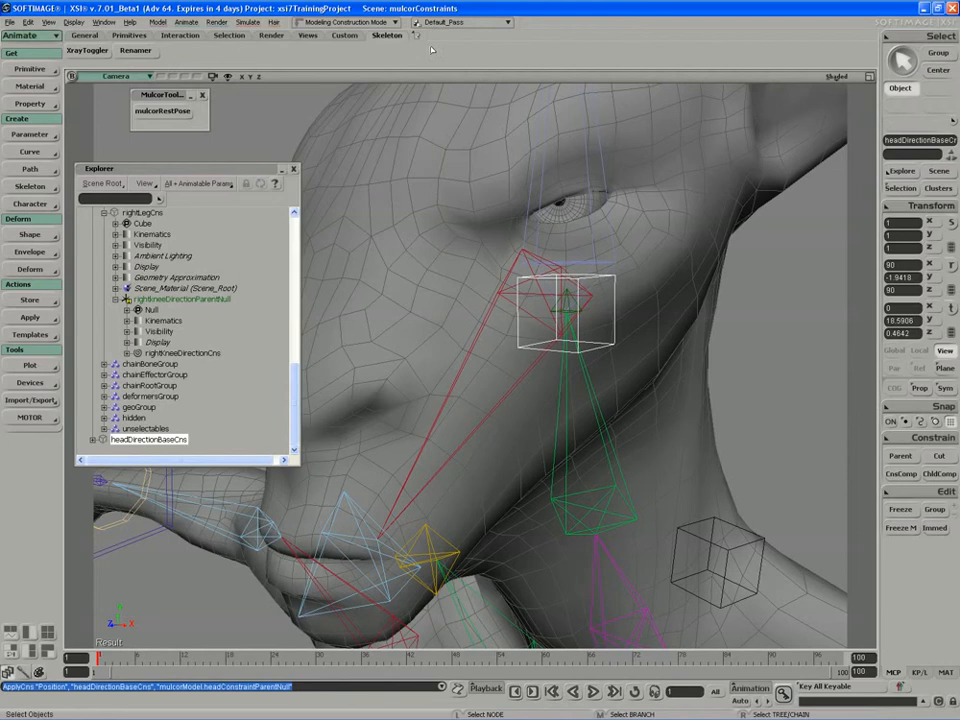
Rename the headConstraintParentNull as headDirectionCns and close its properties
click(554, 311)
key(Return)
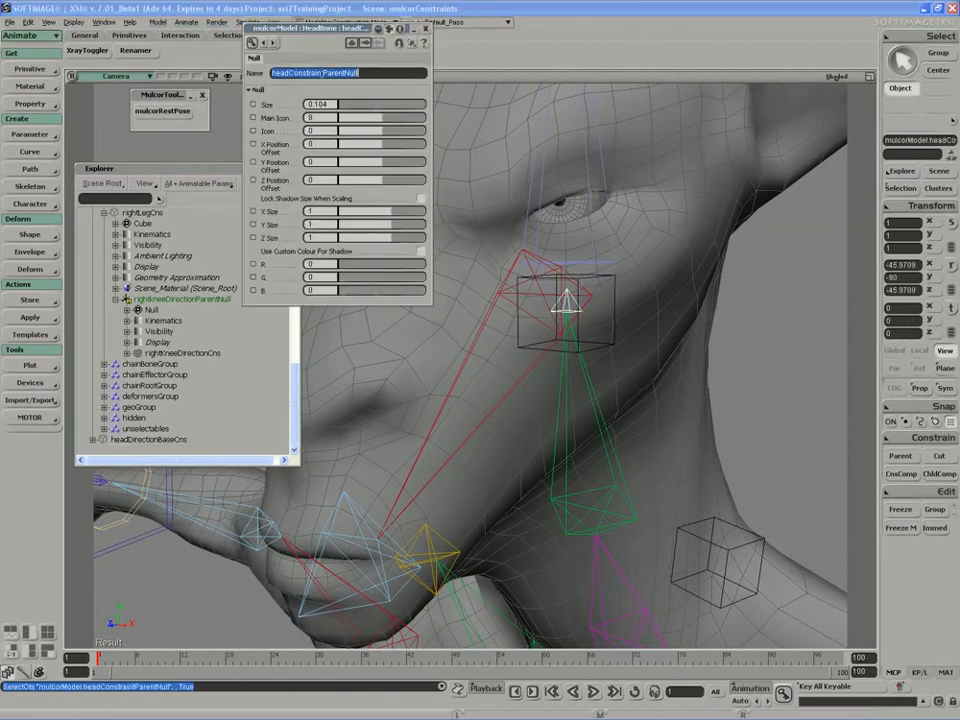
drag(322, 73, 389, 73)
key(BackSpace)
key(BackSpace)
key(BackSpace)
key(BackSpace)
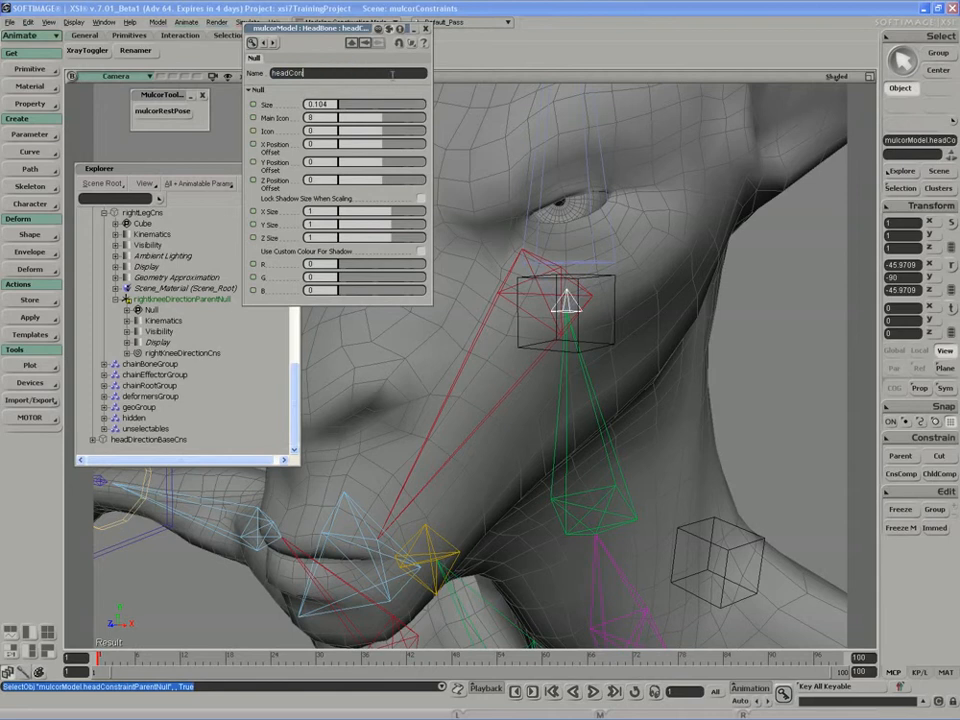
text(DirectionCns)
key(Return)
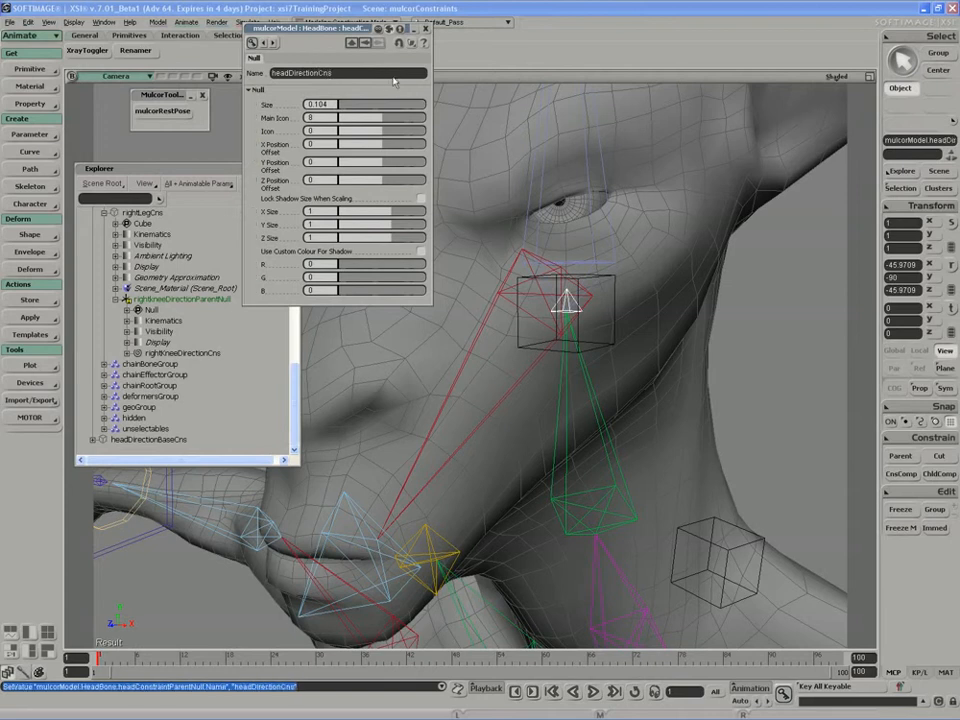
click(426, 29)
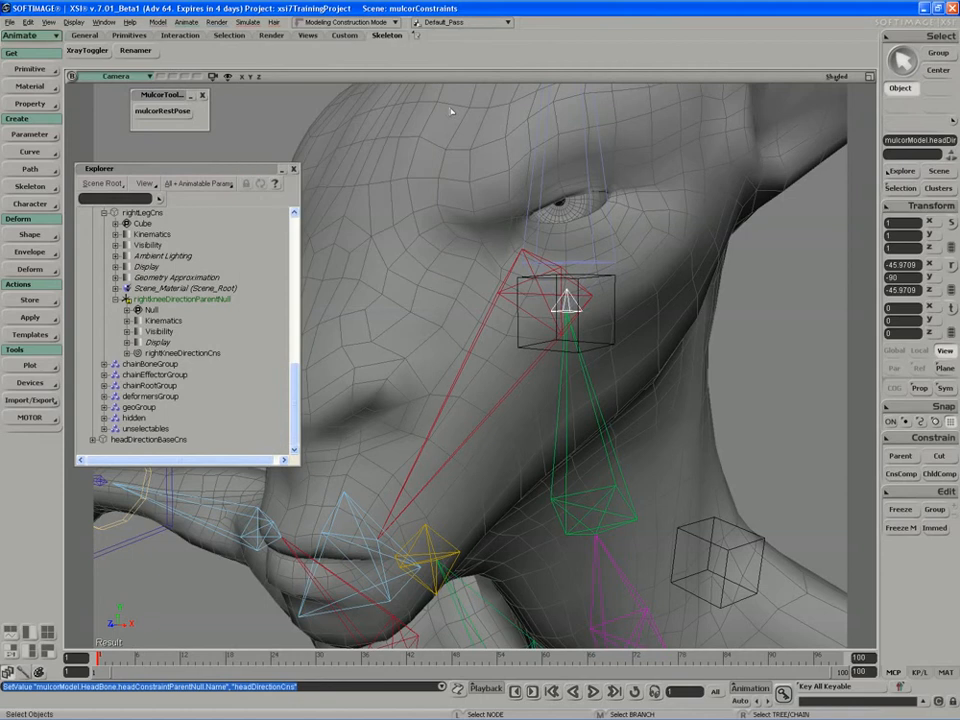
Add the headDirectionCns null to the unselectables group
click(516, 325)
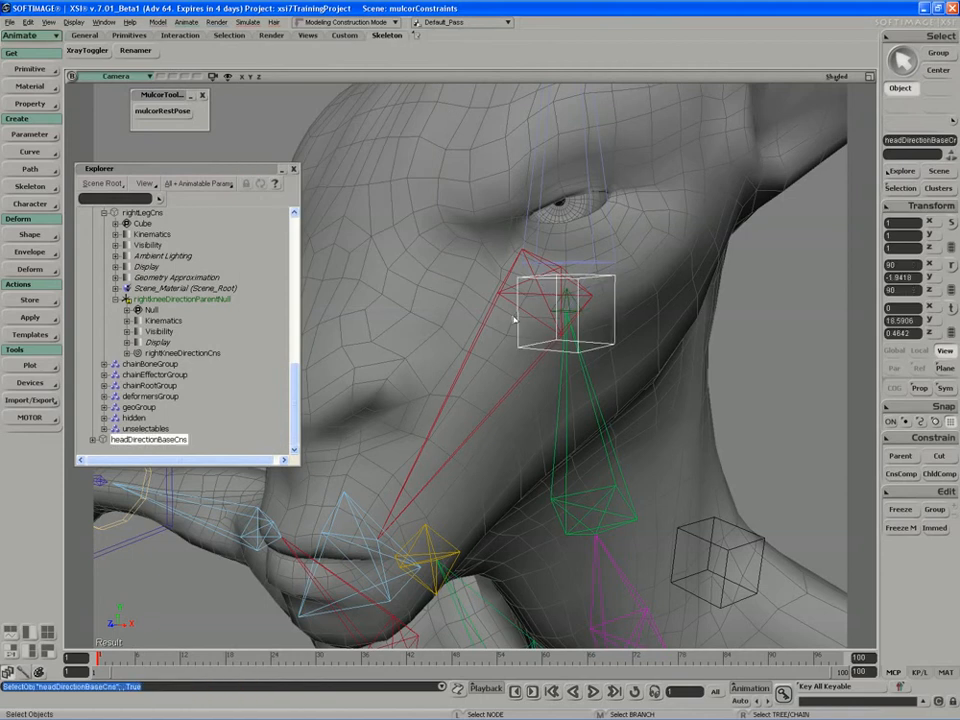
key(s)
middle_drag(456, 285, 439, 321)
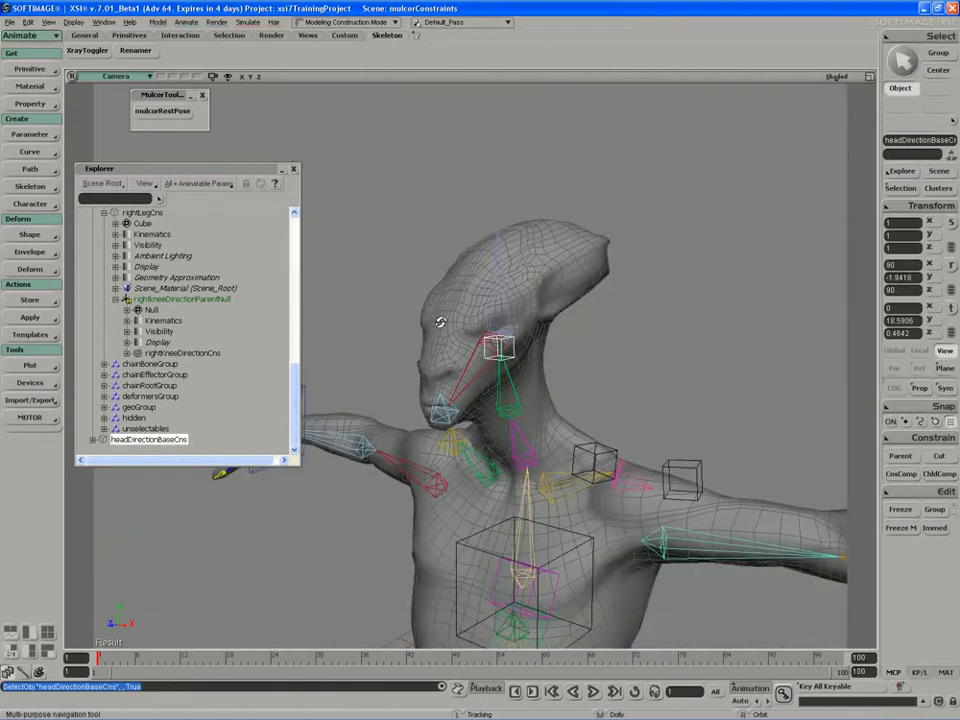
right_drag(439, 321, 394, 360)
middle_drag(394, 360, 406, 391)
right_drag(406, 391, 436, 390)
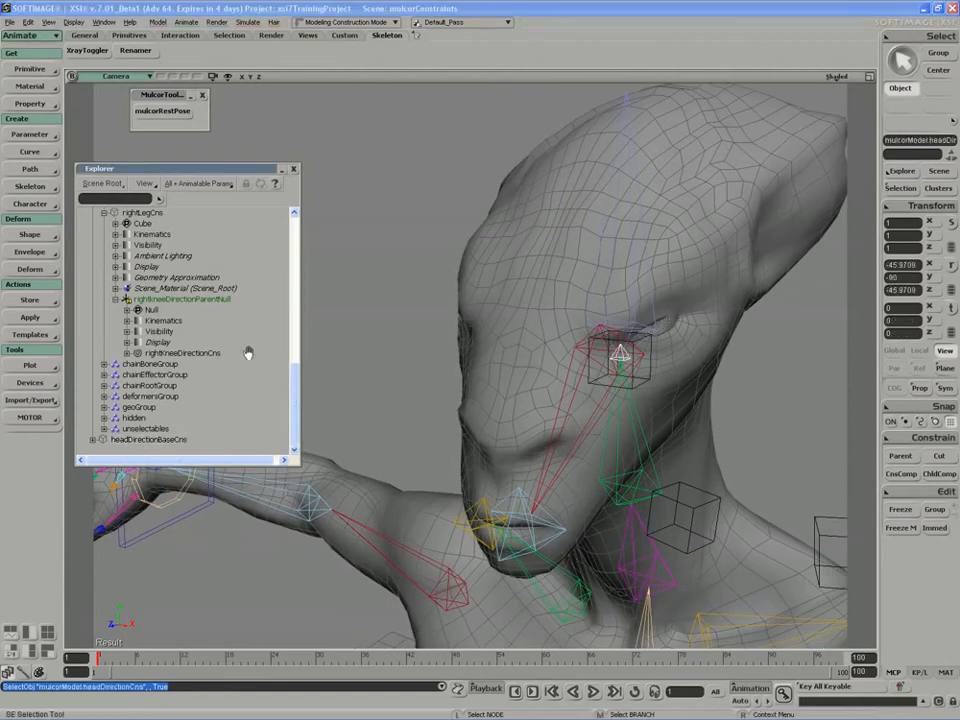
right_click(133, 418)
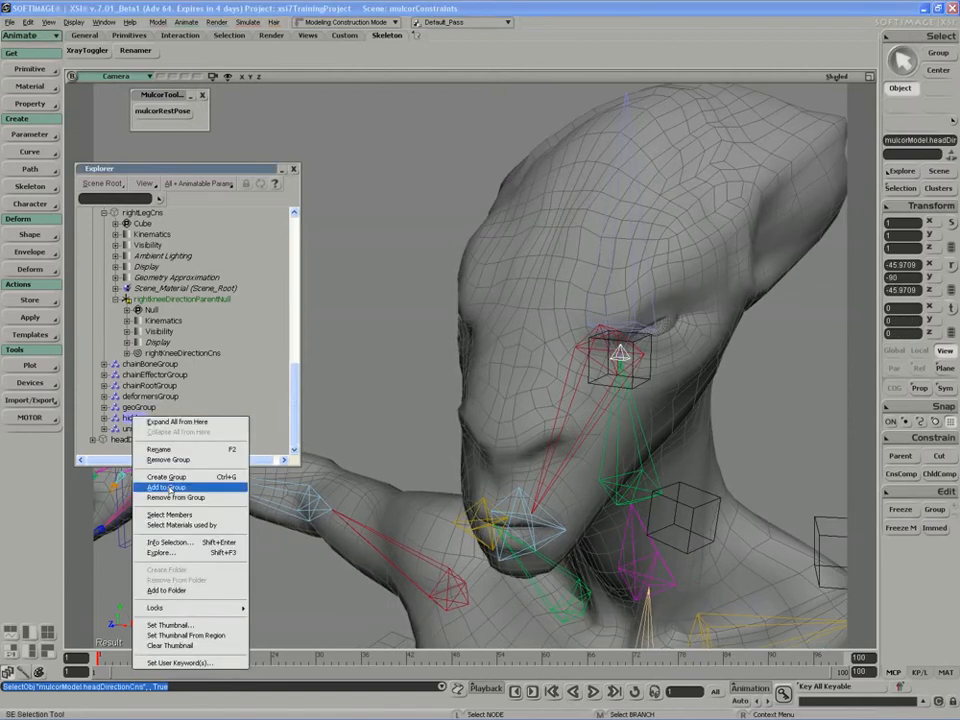
click(202, 396)
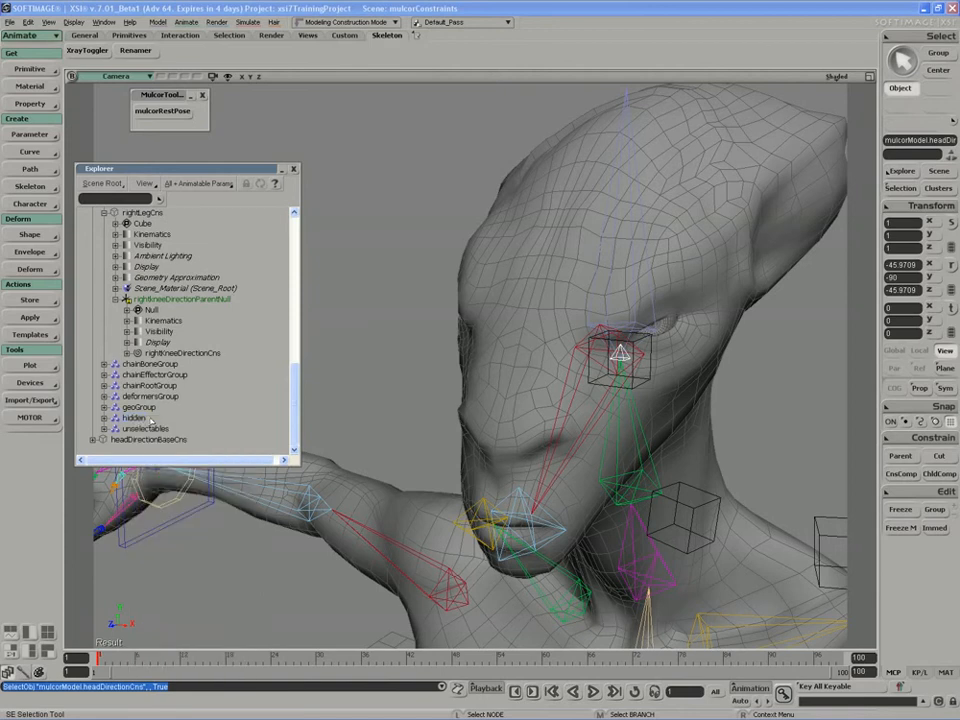
right_click(133, 429)
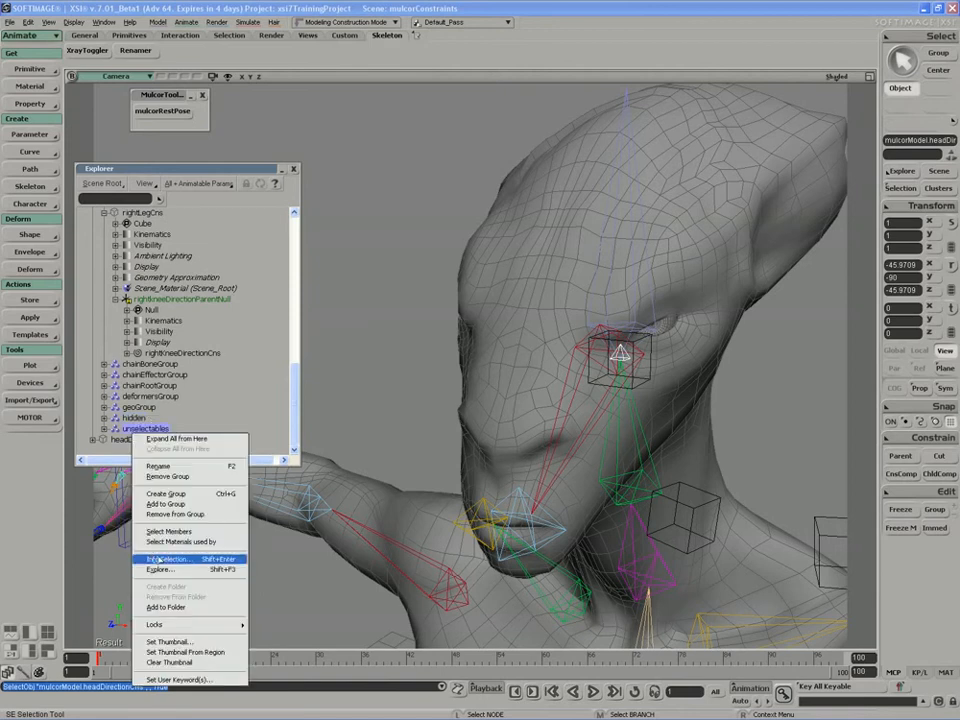
click(184, 451)
right_click(116, 430)
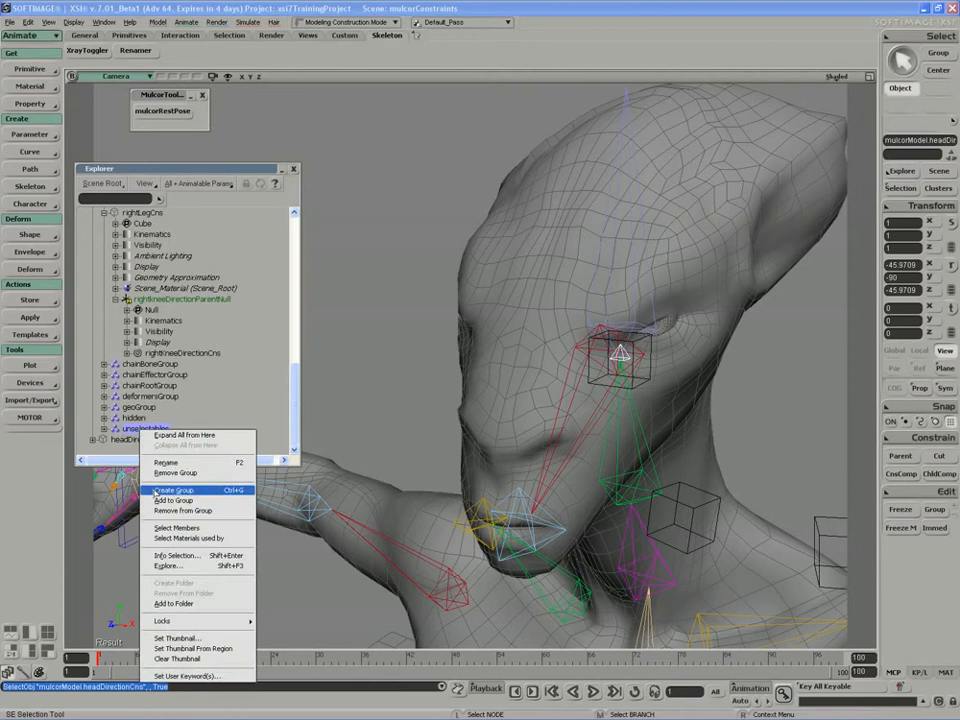
click(215, 489)
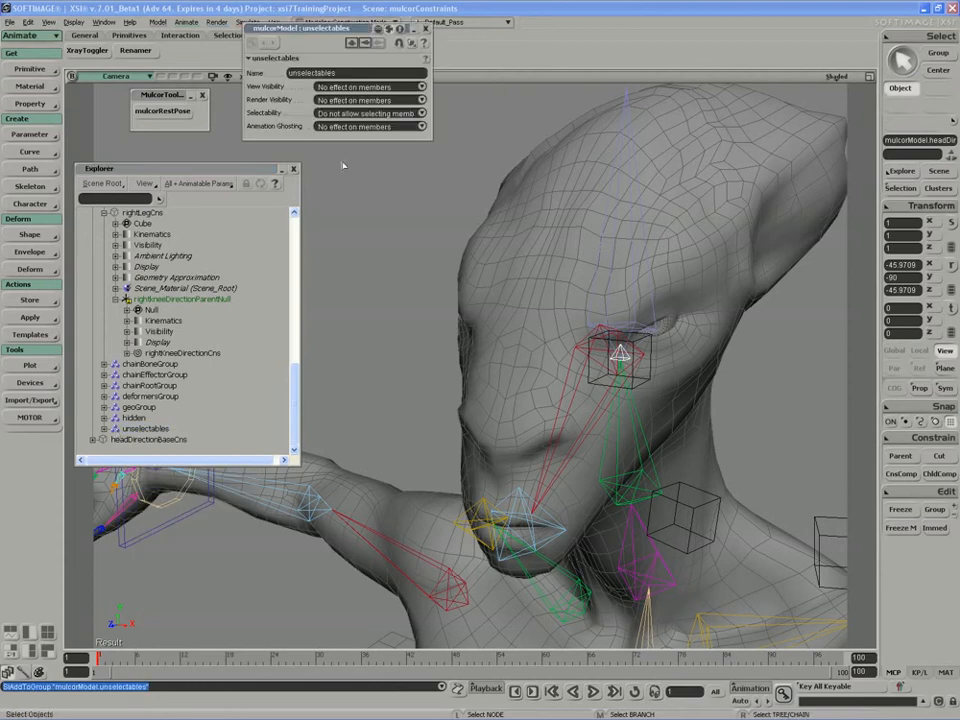
Clear the selection and examine the head direction cube and its null up close
click(420, 321)
drag(446, 311, 485, 293)
key(s)
middle_drag(485, 293, 519, 414)
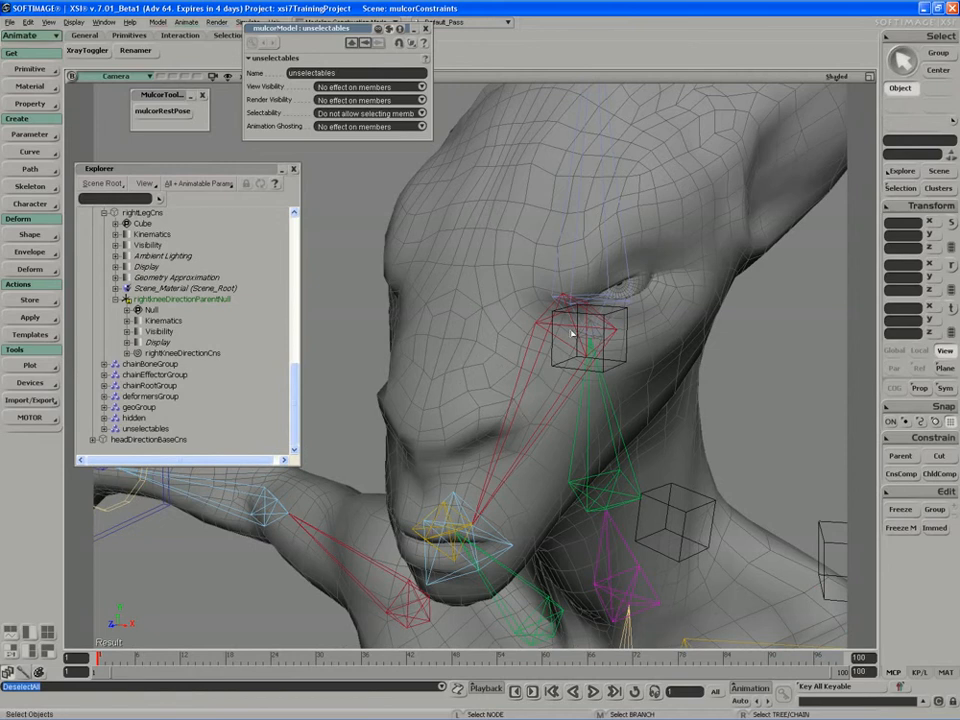
key(s)
middle_drag(596, 345, 569, 354)
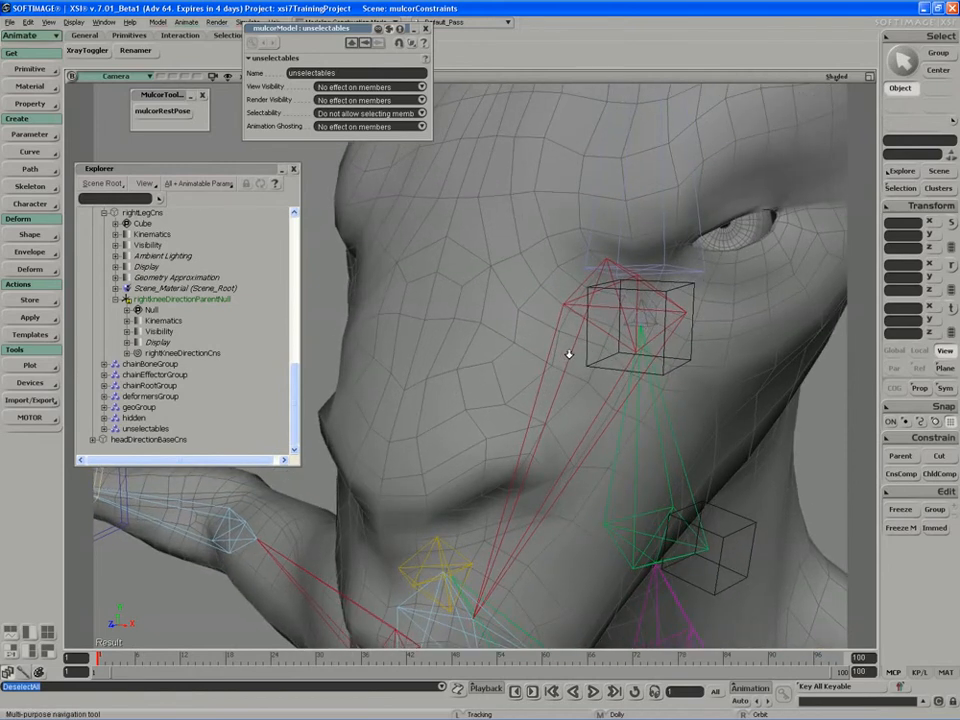
key(space)
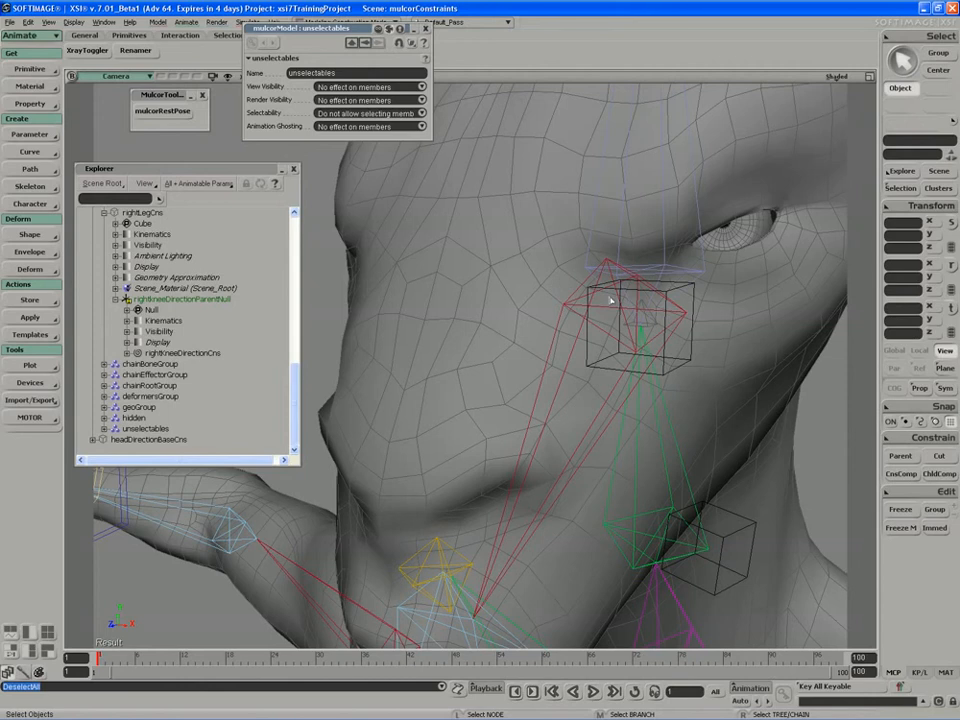
Rotate the chestSpineBaseCns cube to test how the head control follows the spine, and undo the rotation
key(s)
middle_drag(635, 320, 610, 334)
right_drag(610, 334, 609, 320)
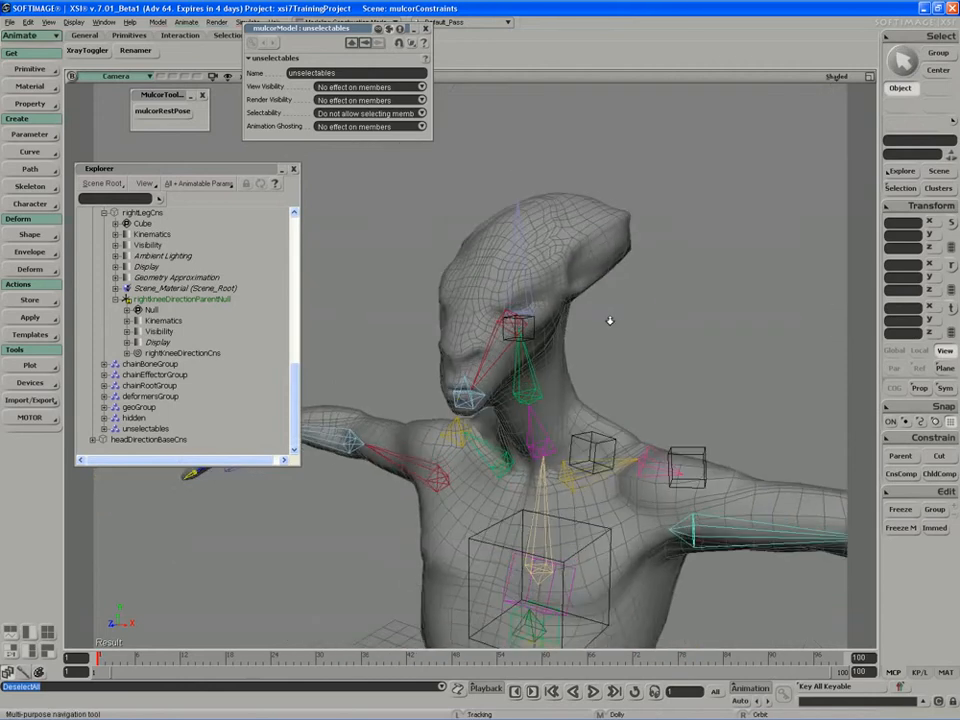
middle_drag(609, 320, 591, 392)
drag(591, 392, 583, 323)
key(space)
click(535, 408)
key(s)
right_drag(535, 408, 566, 407)
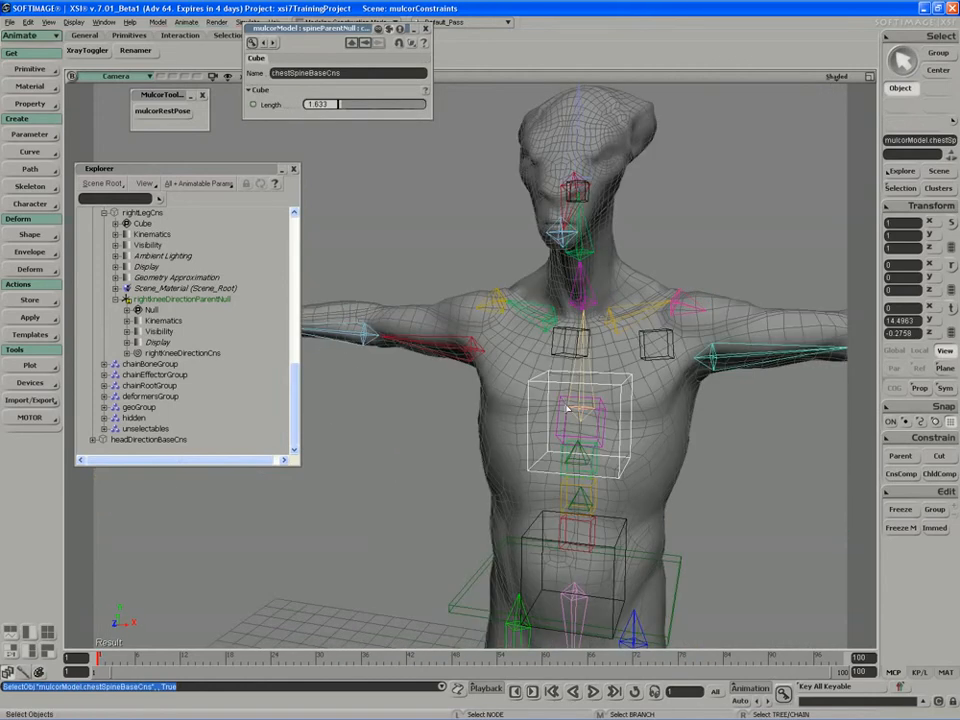
key(c)
drag(628, 393, 601, 412)
key(ctrl+z)
key(s)
right_drag(602, 400, 579, 354)
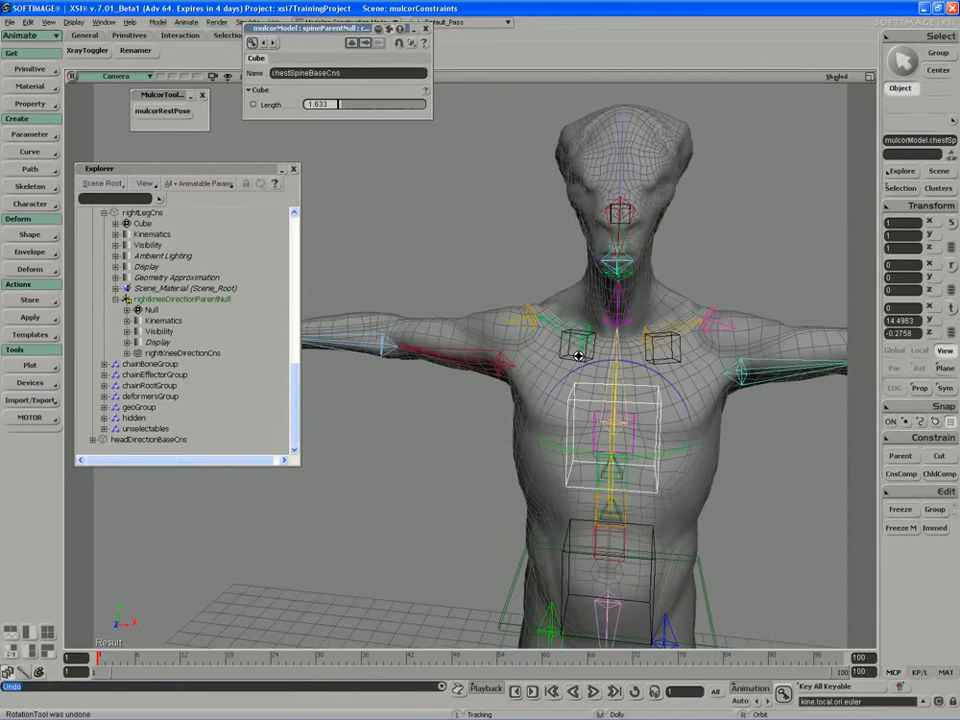
drag(565, 346, 560, 379)
key(space)
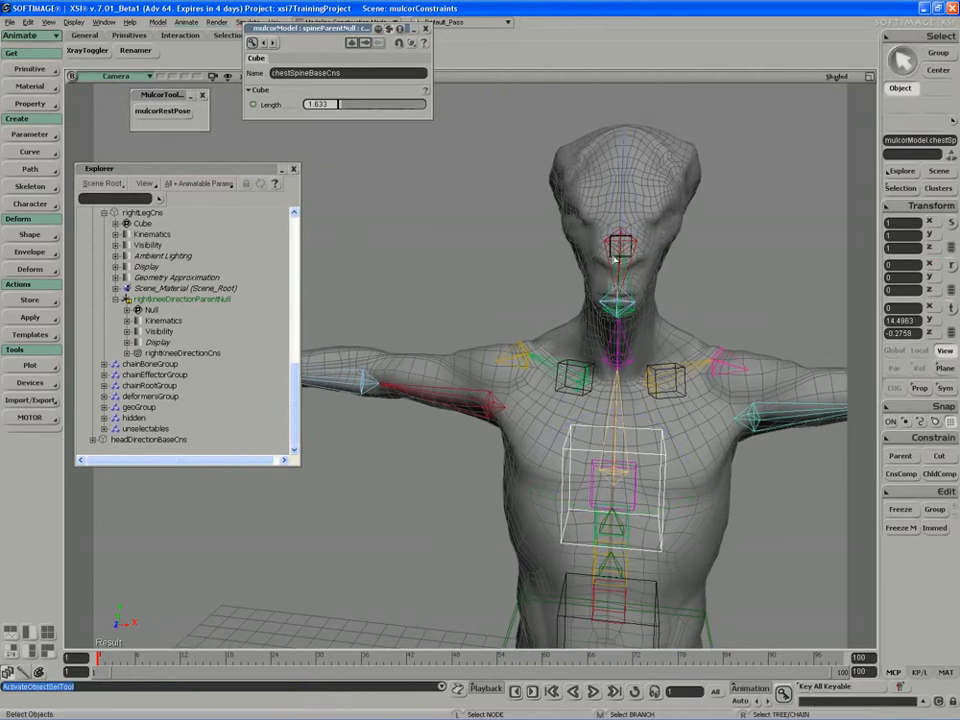
Remove posx, posy and posz from the keyable parameters of the headDirectionBaseCns cube
click(616, 257)
key(s)
scroll(608, 281, down, 8)
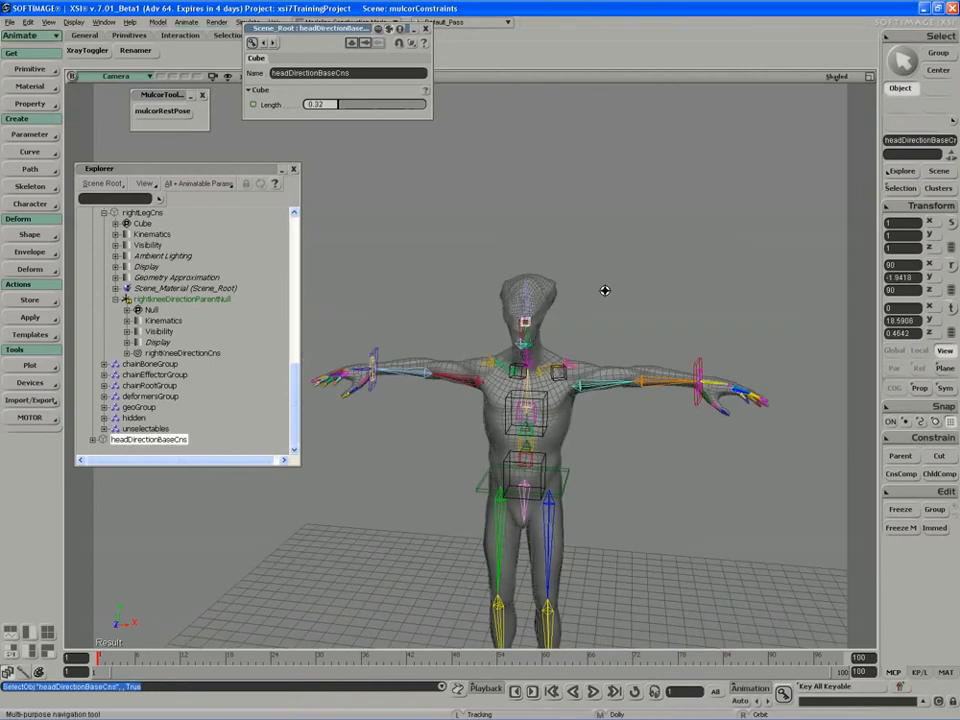
right_drag(614, 270, 588, 271)
key(c)
key(v)
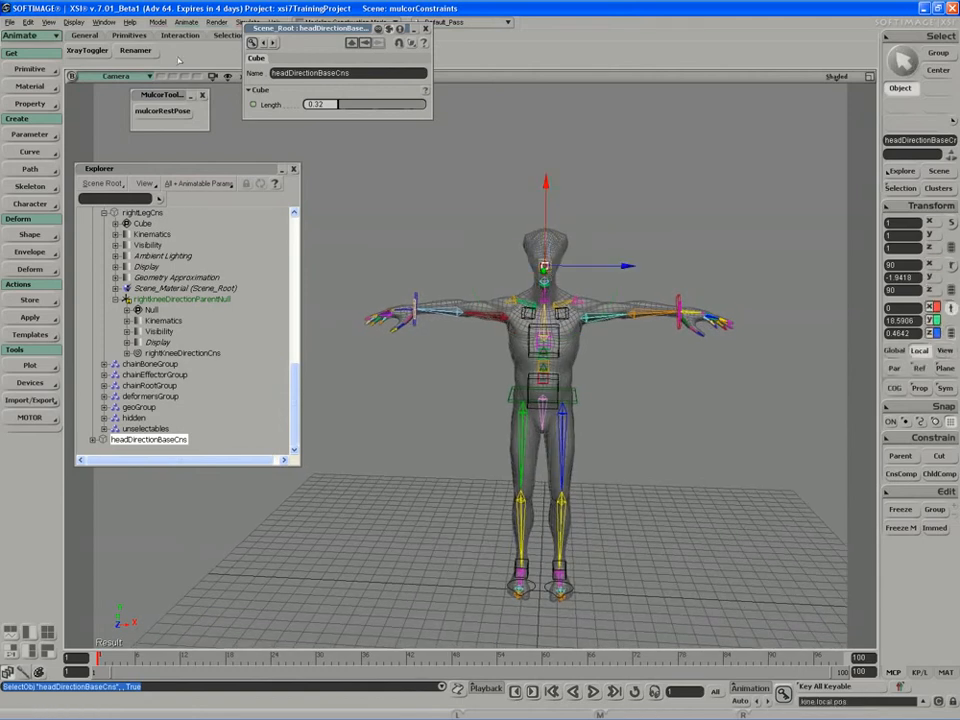
click(48, 22)
mouse_move(106, 49)
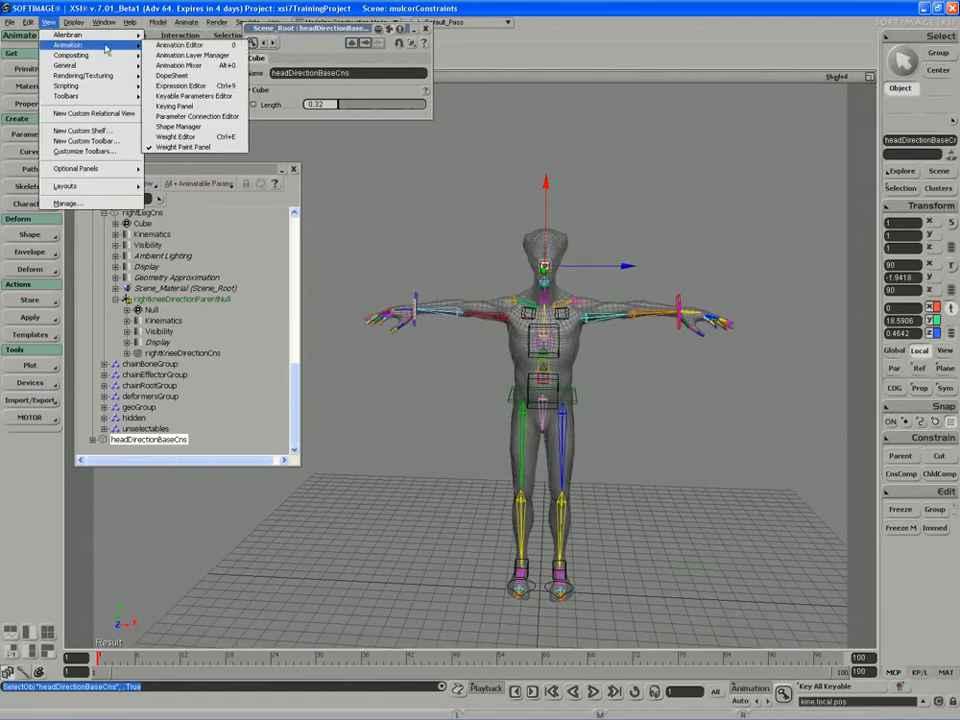
click(185, 97)
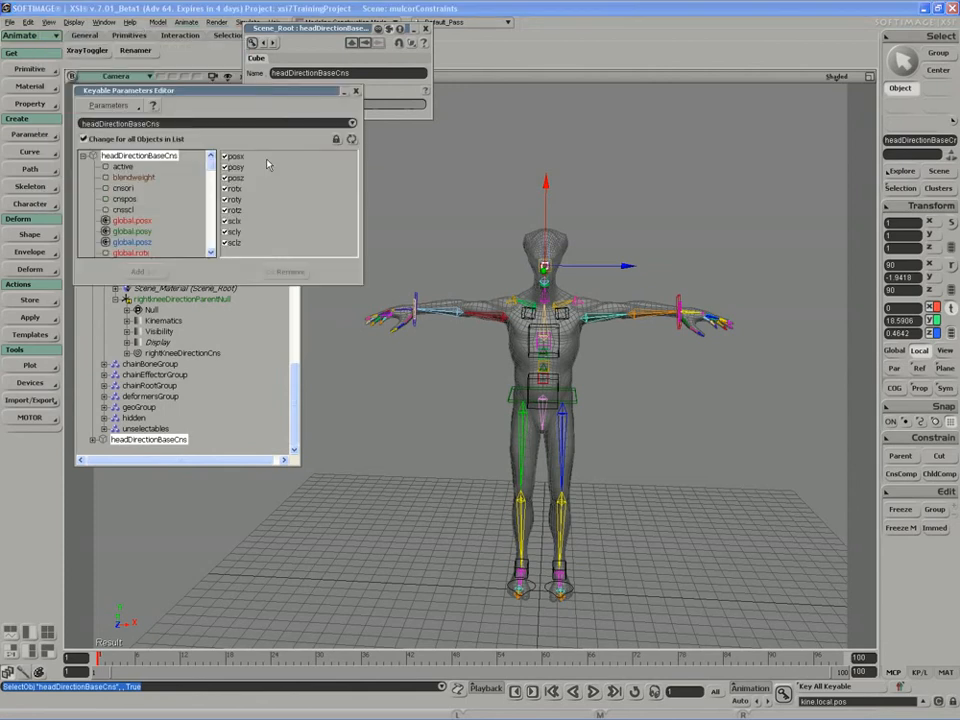
ctrl+click(242, 156)
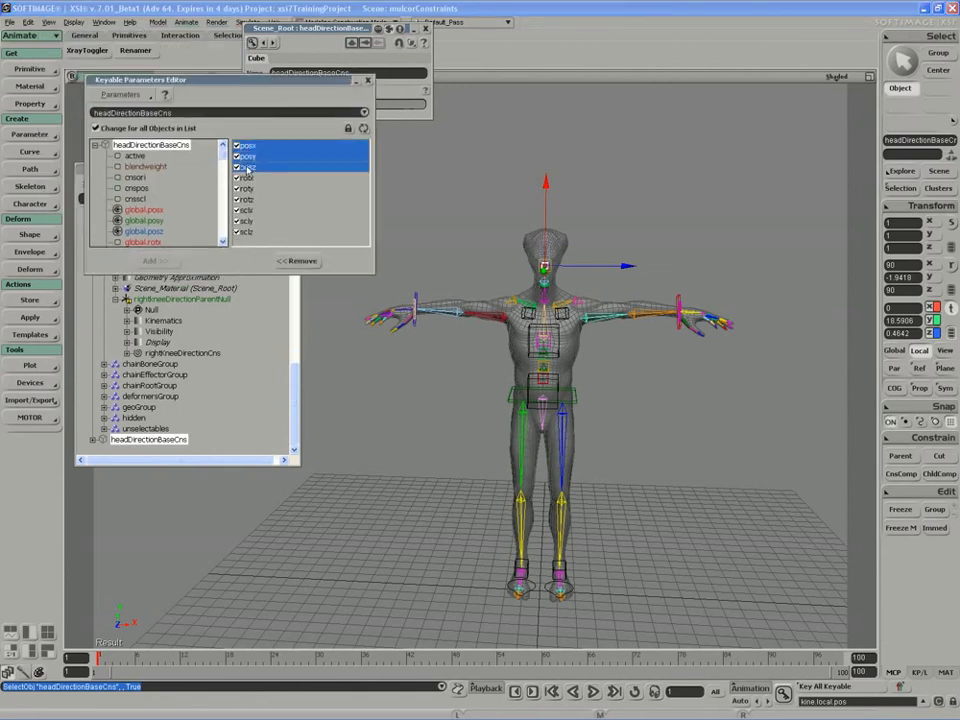
ctrl+click(242, 167)
click(296, 260)
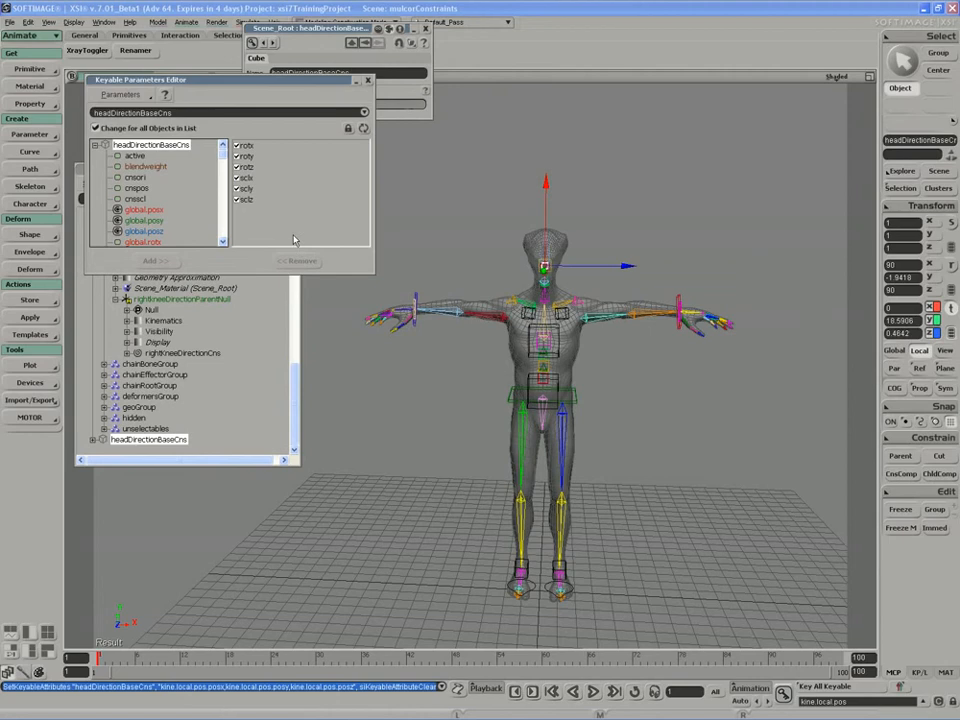
Scale the headDirectionBaseCns cube uniformly as a test, and undo the scaling
key(x)
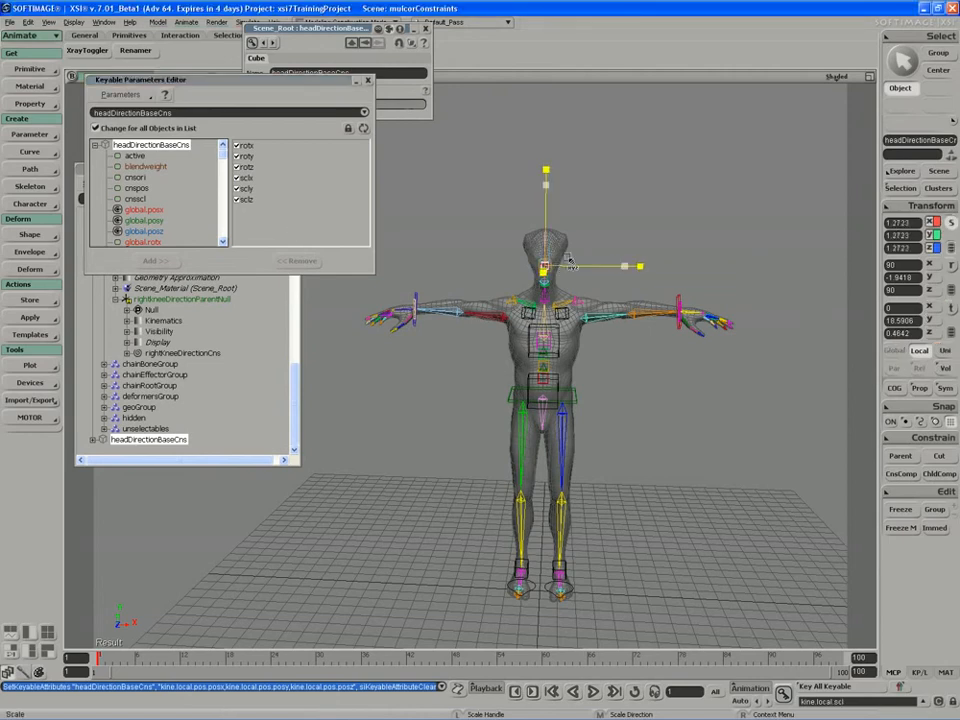
key(ctrl+z)
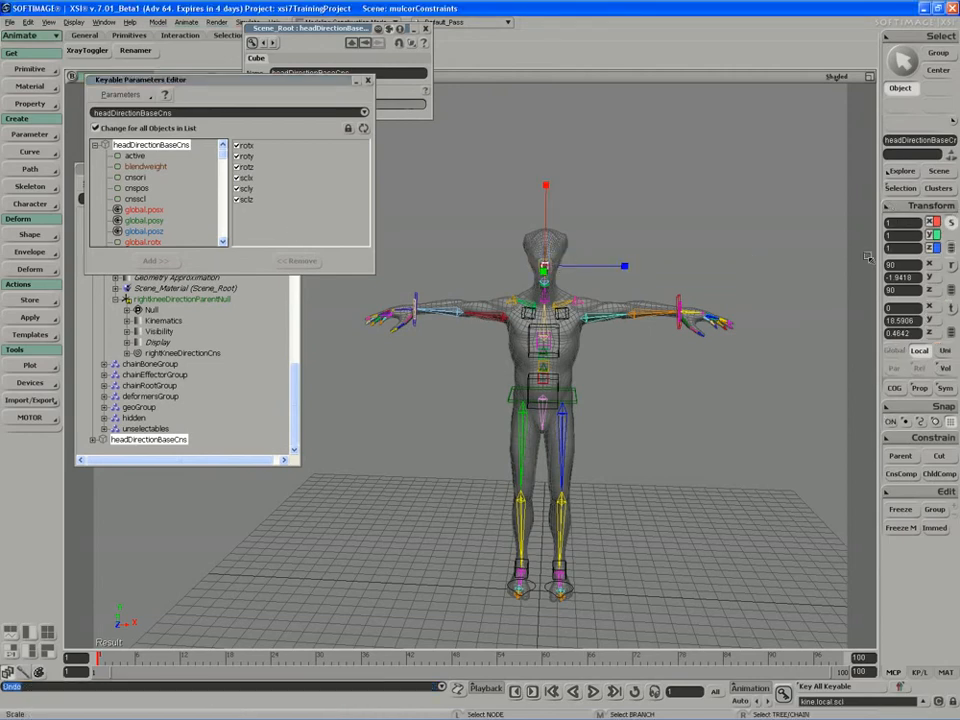
key(space)
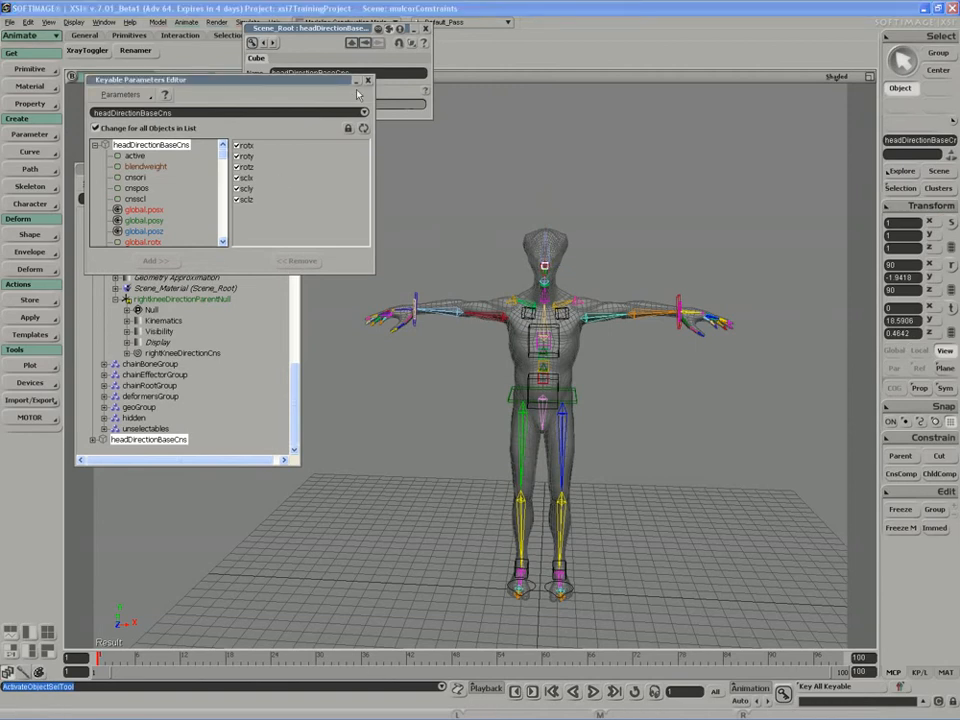
Remove sclx, scly and sclz from the headDirectionBaseCns keyable parameters and close the Keyable Parameters Editor
drag(245, 200, 242, 178)
click(297, 261)
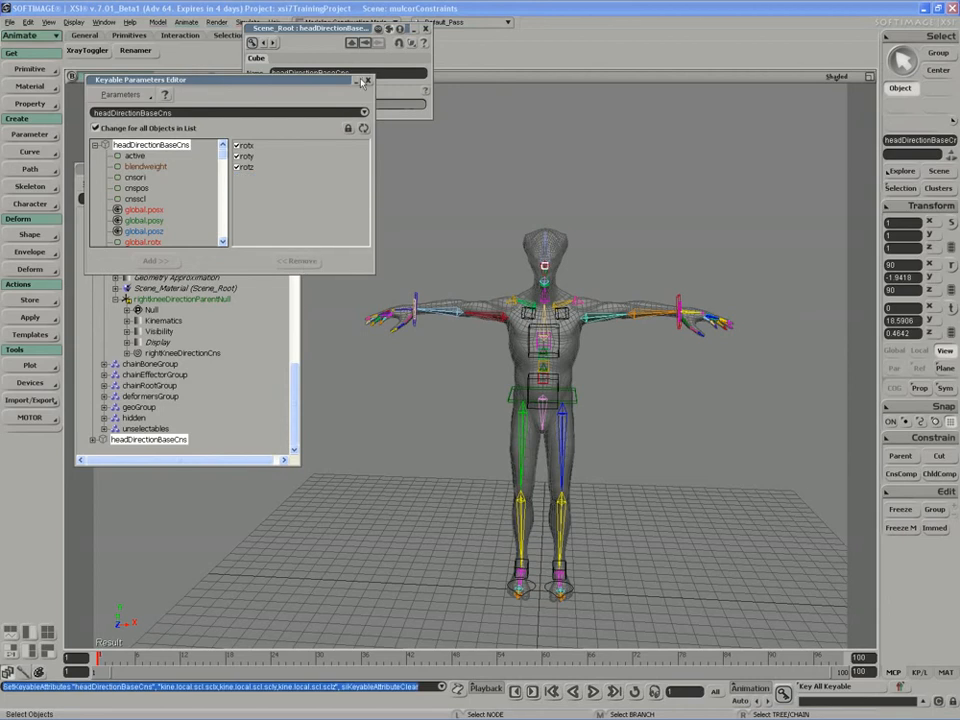
click(366, 80)
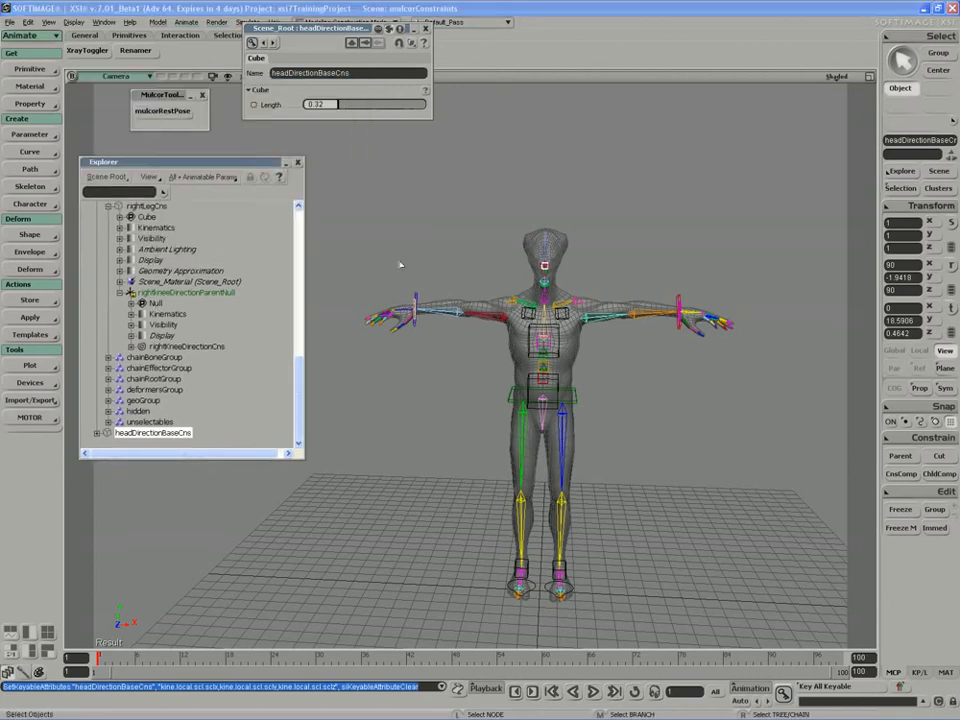
Collapse the mulcorModel hierarchy, parent headDirectionBaseCns under mulcorModel and clear the selection
click(255, 341)
scroll(253, 280, up, 10)
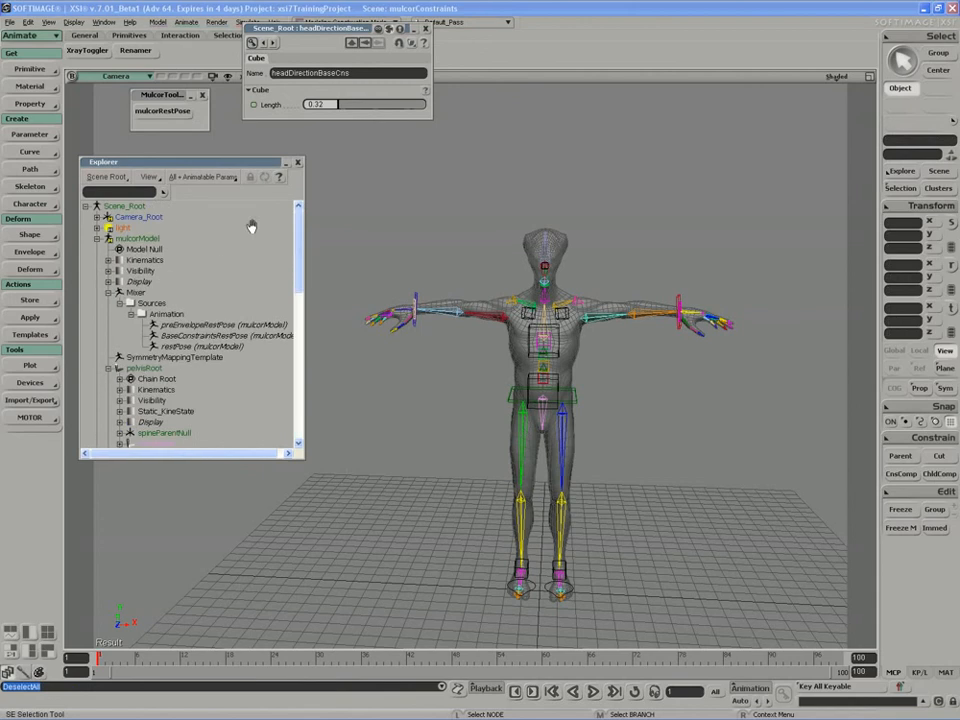
click(97, 238)
click(152, 250)
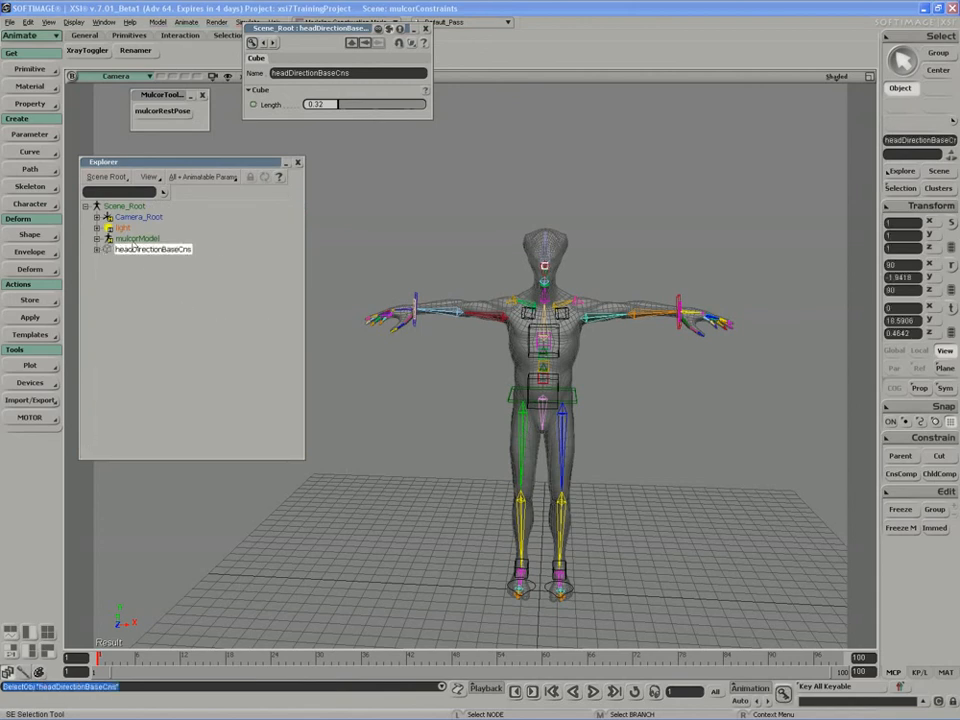
drag(150, 249, 120, 238)
click(363, 260)
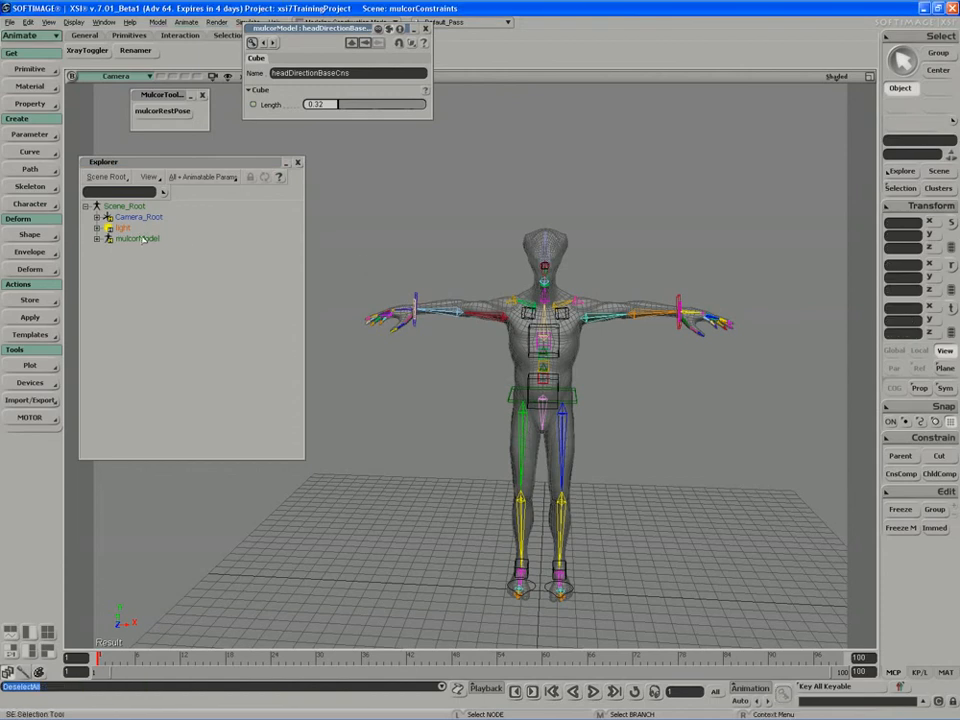
Select the character's whole rig and store the current values of its keyable parameters as an action named restPose
drag(311, 179, 771, 631)
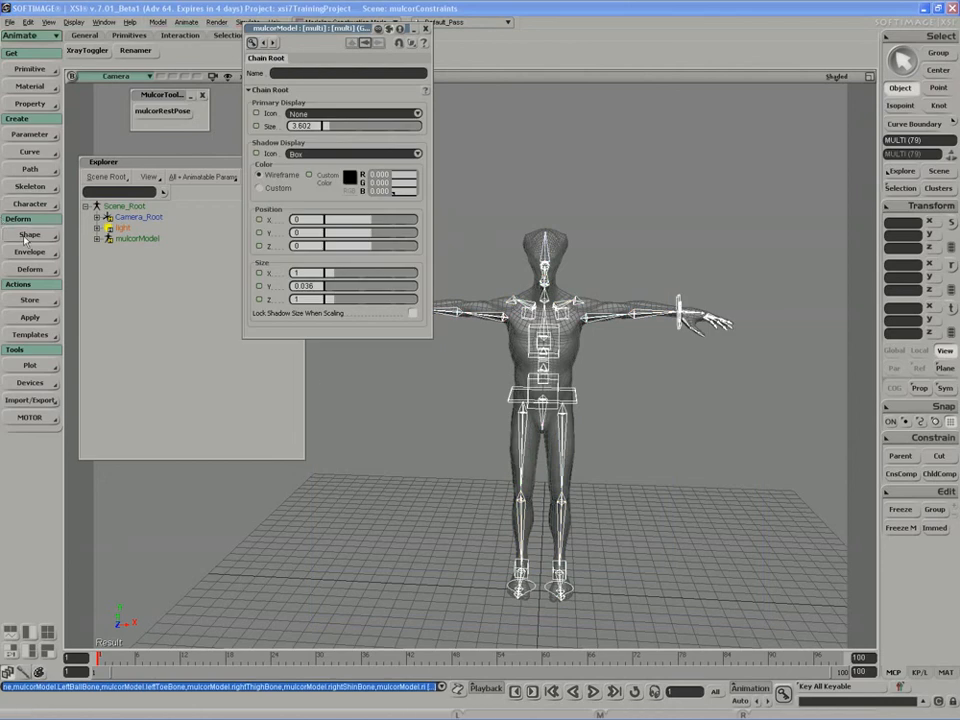
click(97, 239)
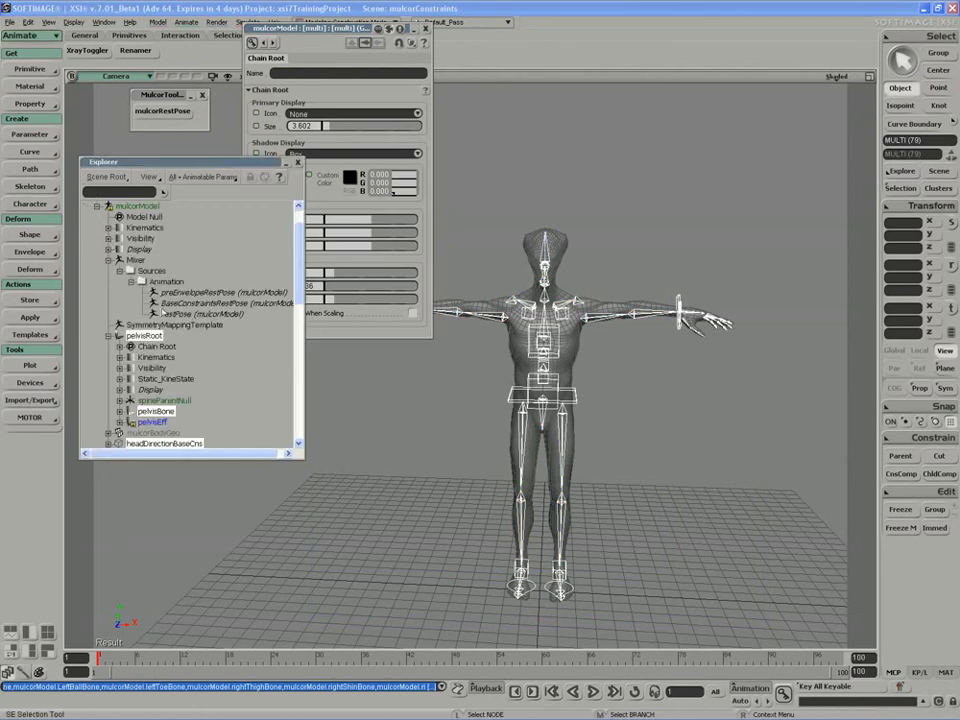
click(30, 299)
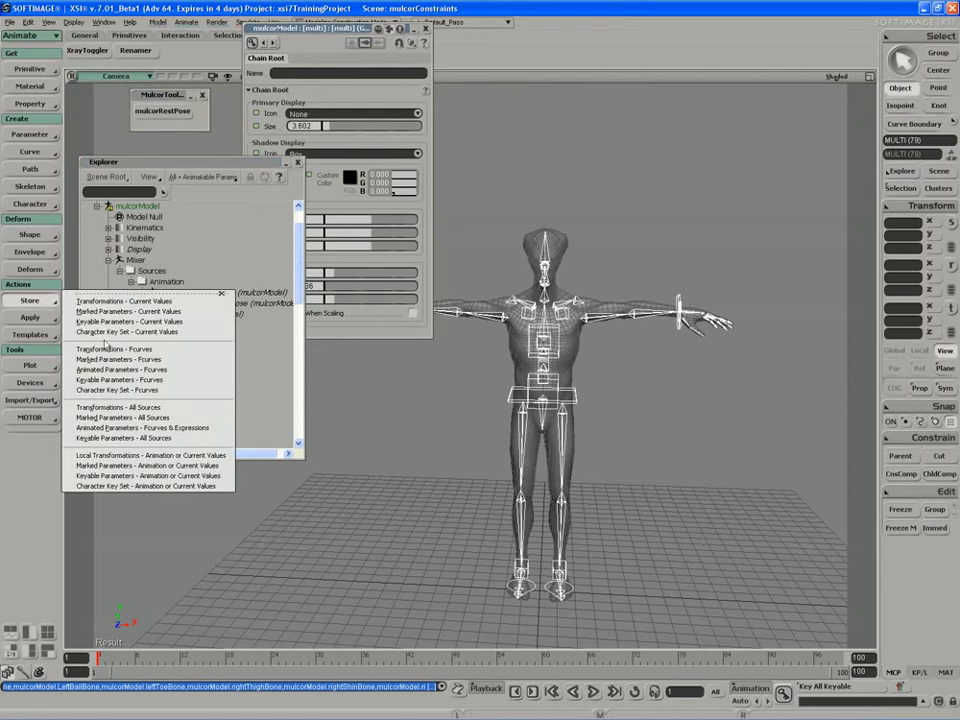
click(102, 322)
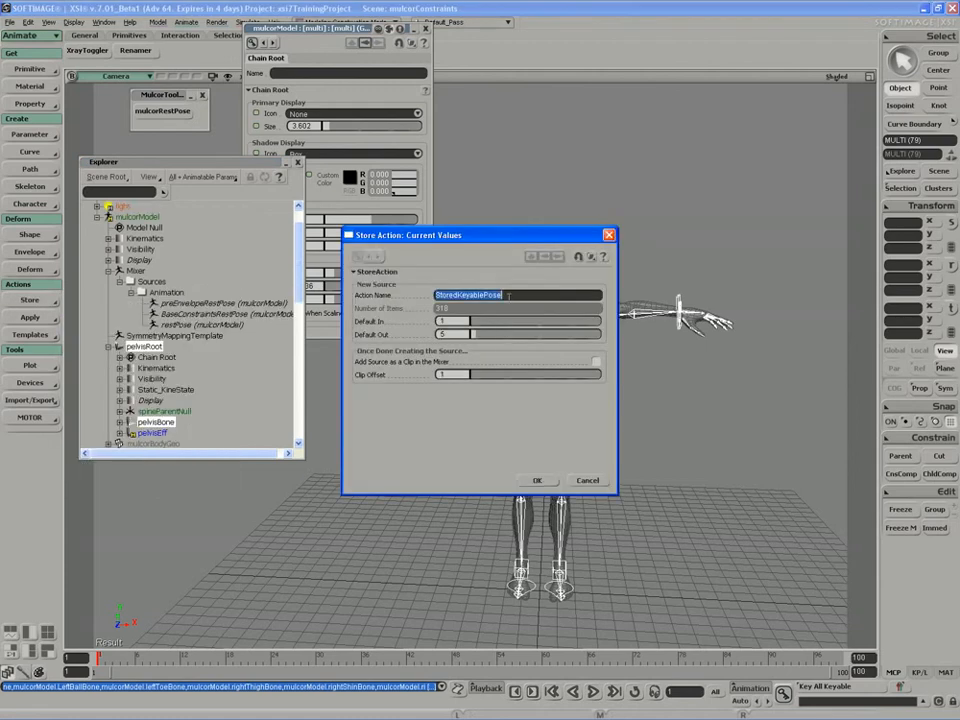
text(re)
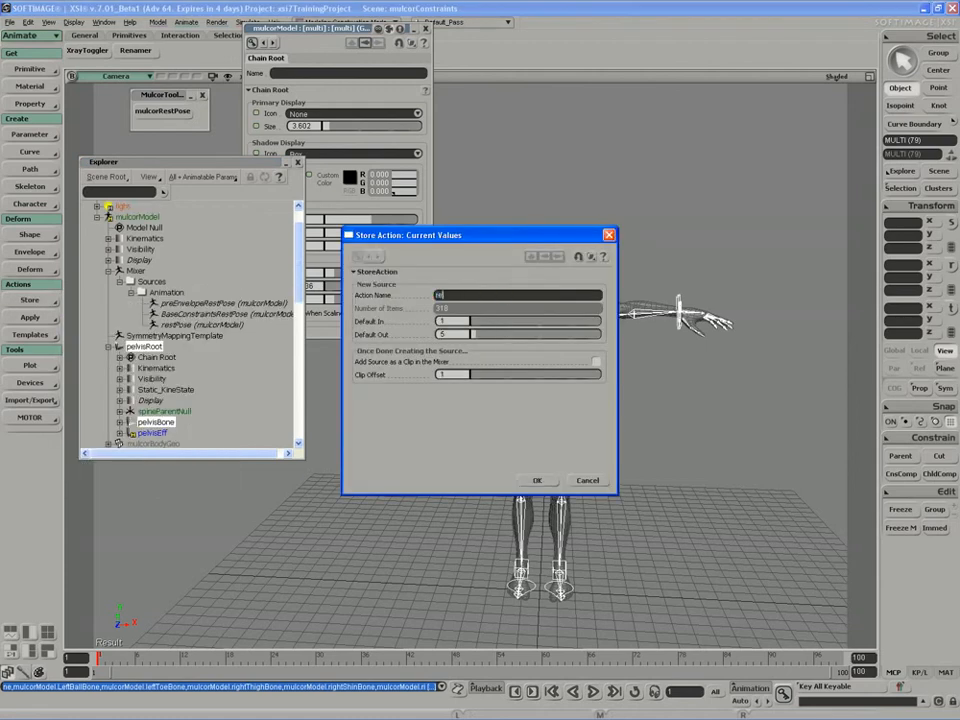
text(stPose)
key(Return)
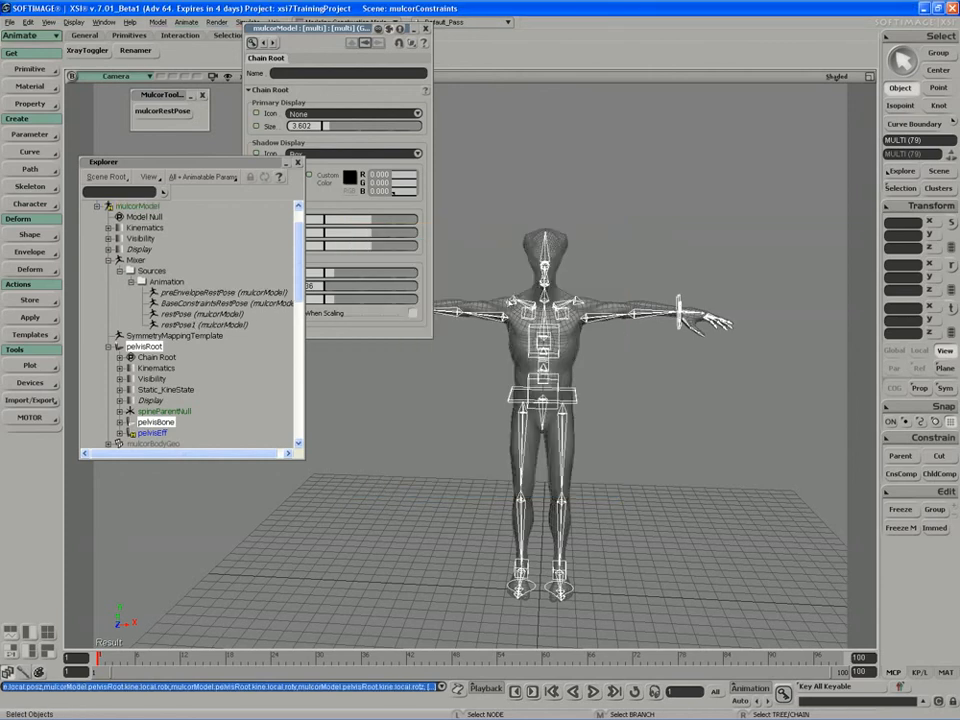
Delete the BaseConstraintsRestPose and preEnvelopeRestPose actions from mulcorModel's animation sources
click(180, 314)
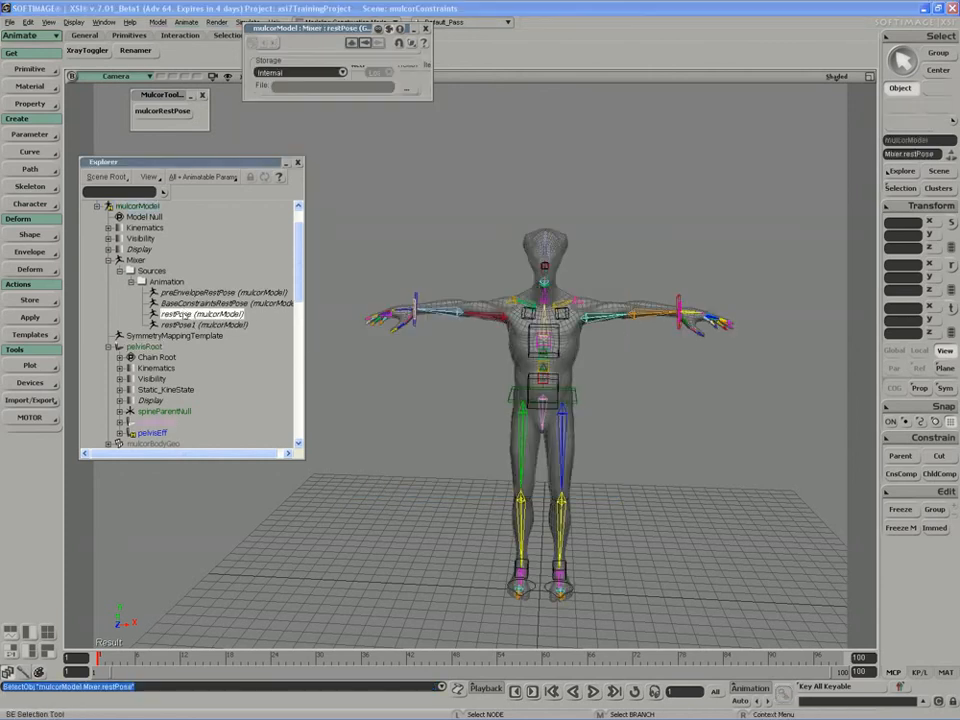
click(185, 303)
key(Delete)
click(180, 292)
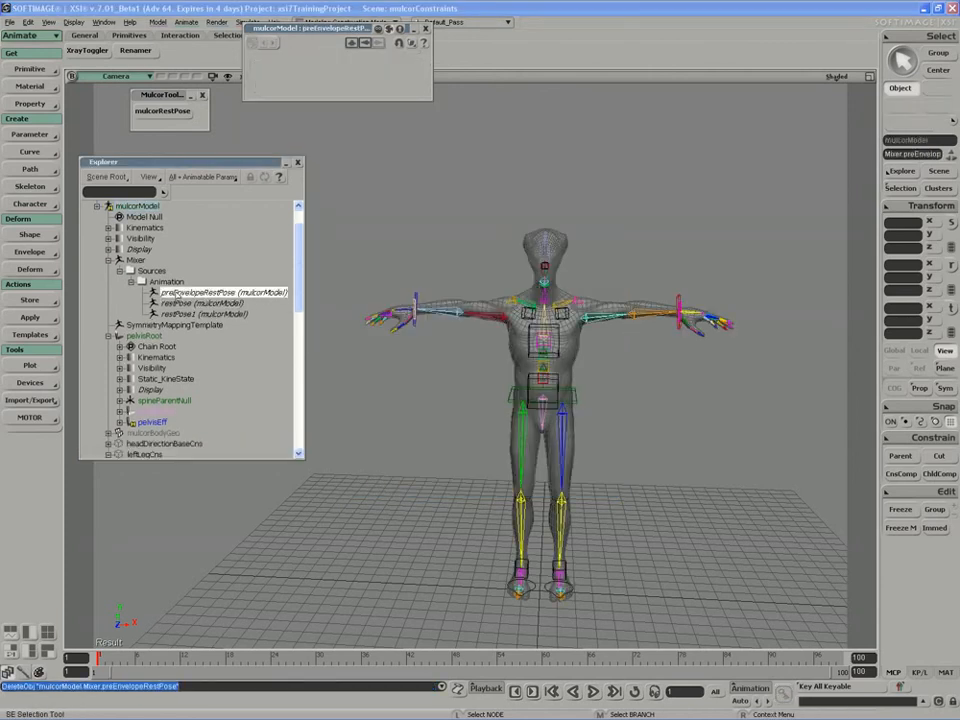
key(Delete)
Rename the older restPose action in mulcorModel's animation sources as restPoseOld
click(178, 292)
click(179, 292)
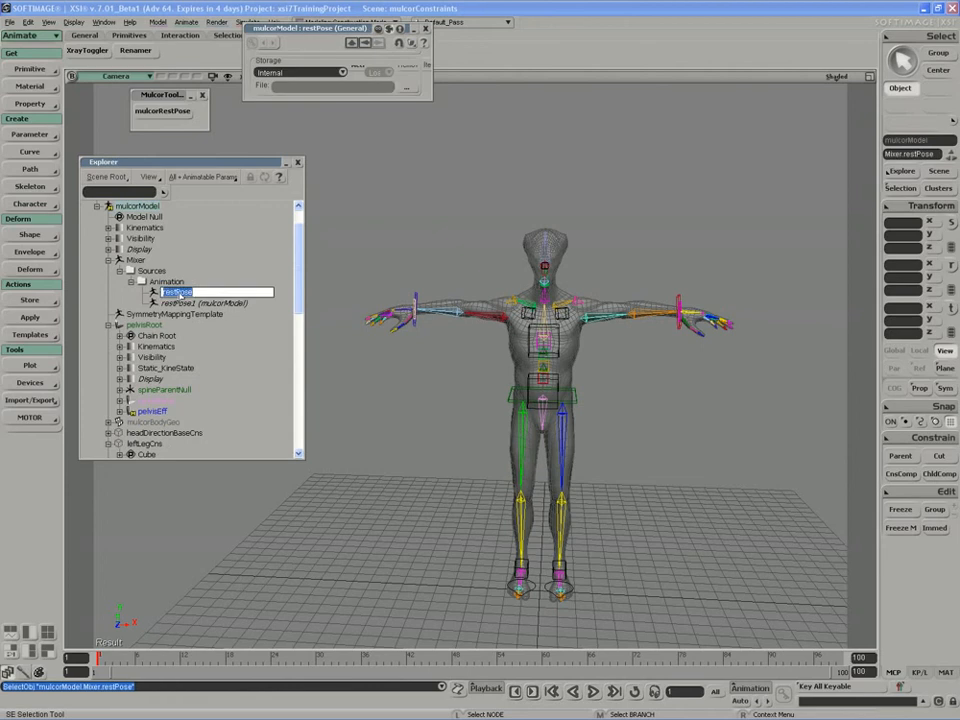
key(End)
text(Old)
key(Return)
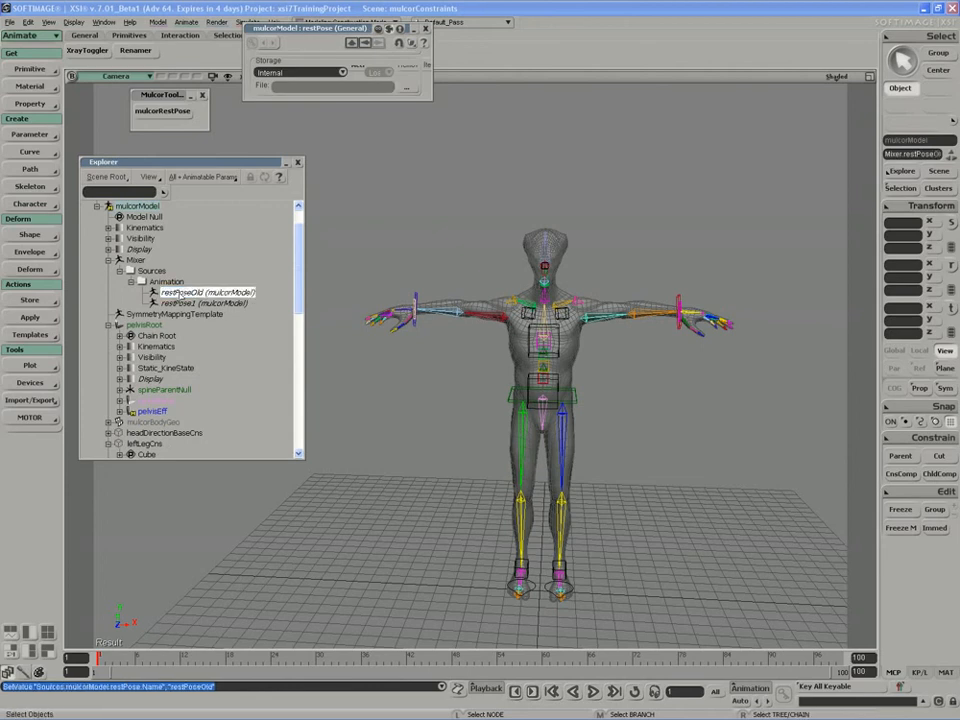
Rename the restPose1 action in mulcorModel's animation sources as restPose
click(178, 302)
click(178, 302)
key(Return)
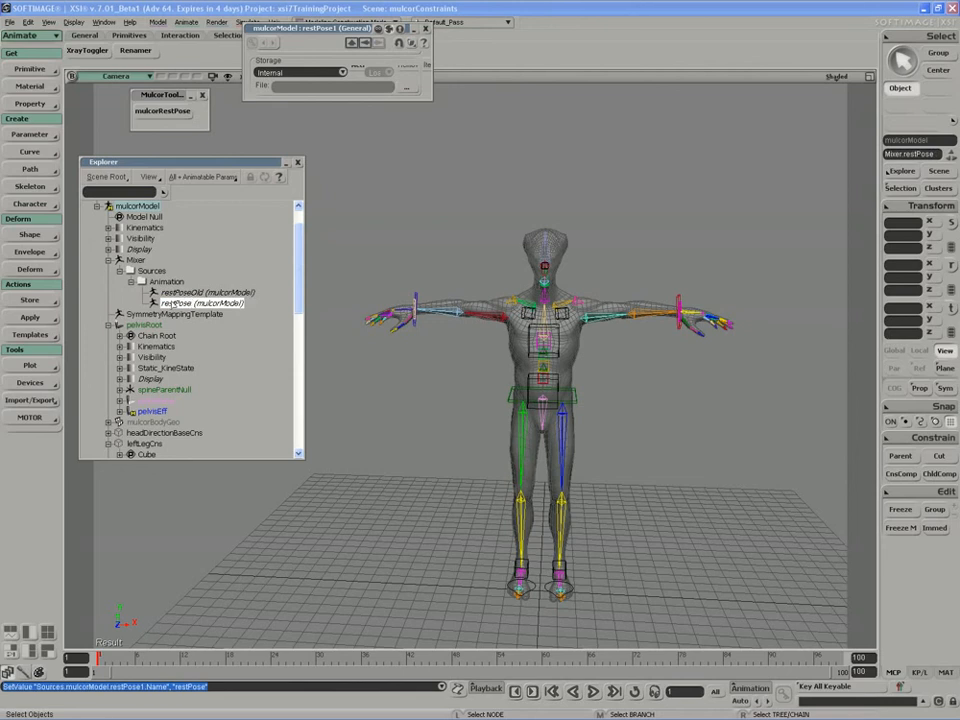
Check which action the mulcorRestPose button's script applies, close its customization without changes and clear the selection
right_click(162, 110)
click(150, 135)
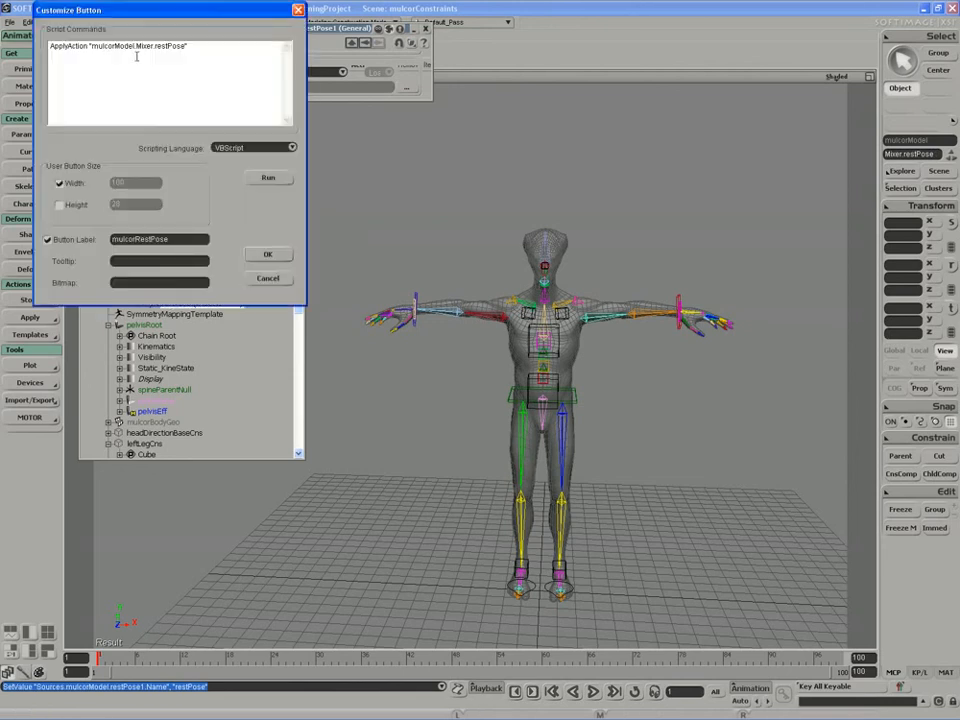
click(268, 280)
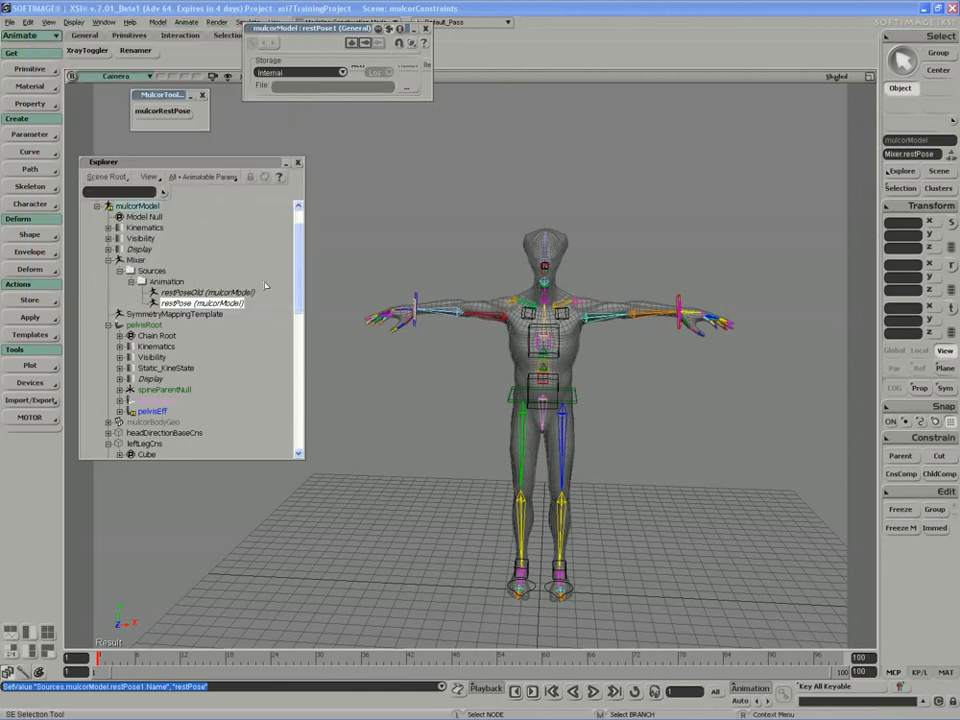
click(323, 293)
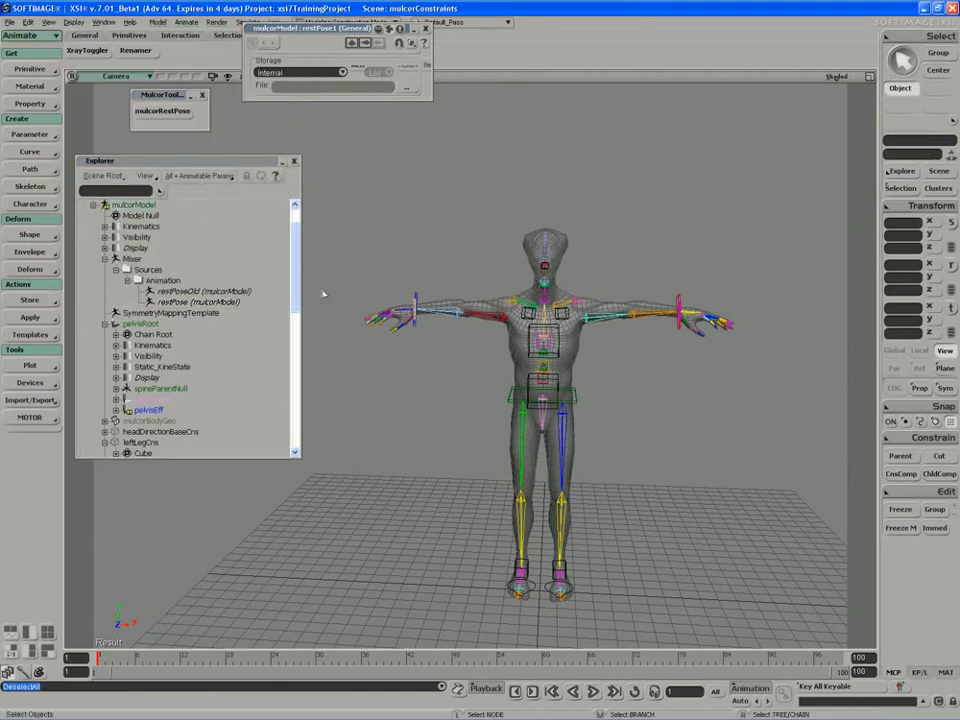
key(s)
right_drag(408, 328, 388, 324)
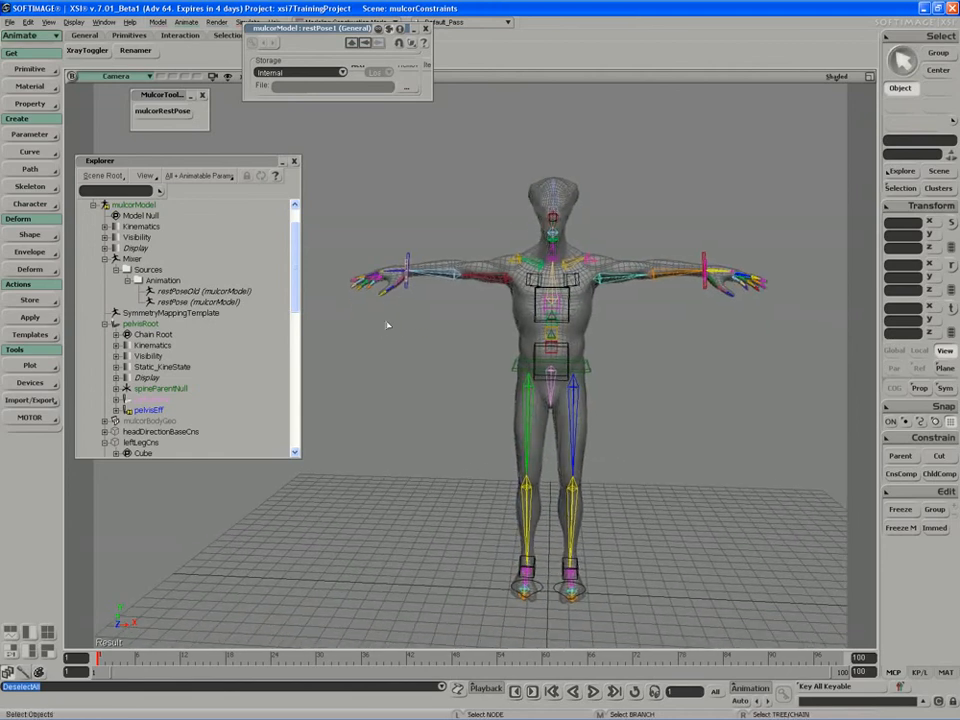
key(space)
key(s)
middle_drag(561, 242, 531, 255)
drag(531, 255, 523, 256)
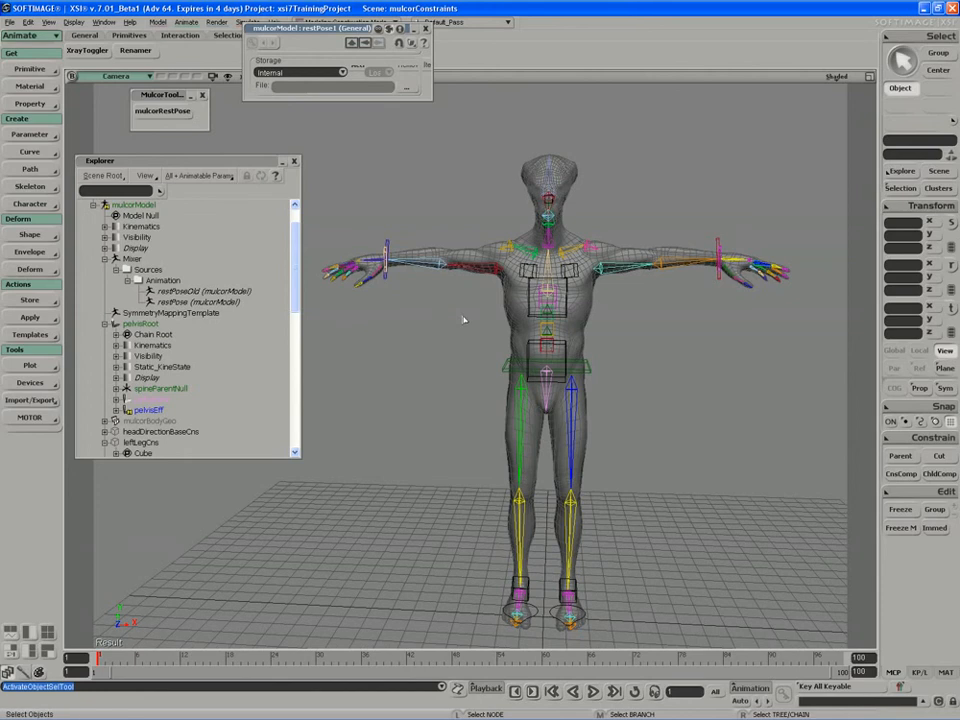